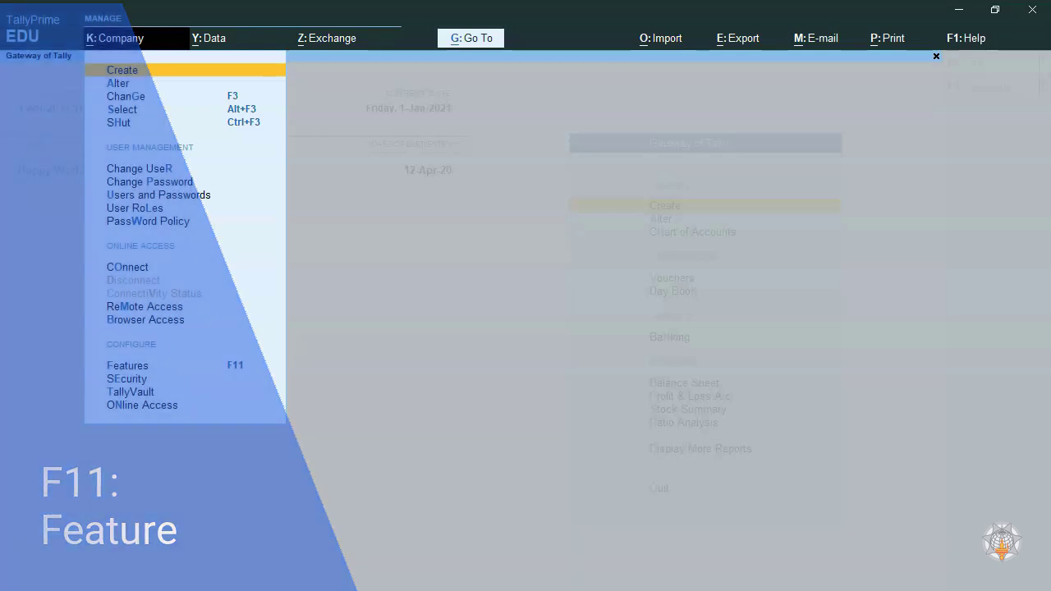
# - Open the GST details from the company features of Happy World India Pvt Ltd, keeping Goods and Services Tax (GST) enabled
pyautogui.press('F11')
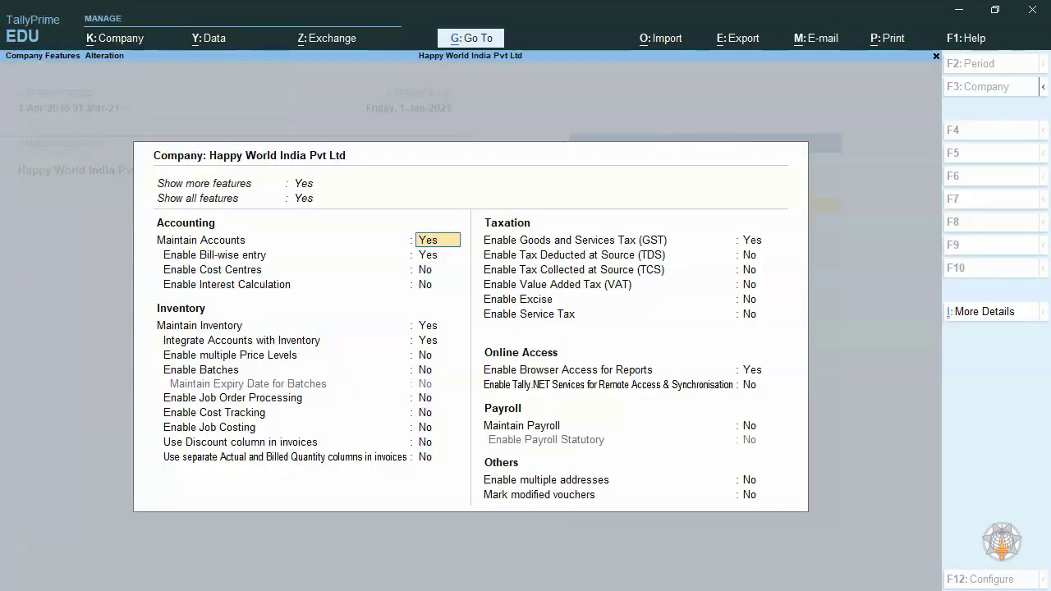
pyautogui.click(761, 241)
pyautogui.press('Return')
pyautogui.press('Return')
pyautogui.press('Return')
pyautogui.press('Return')
pyautogui.press('Return')
pyautogui.press('Return')
pyautogui.press('Return')
pyautogui.press('Return')
pyautogui.press('Return')
pyautogui.press('Return')
pyautogui.press('Return')
pyautogui.press('Return')
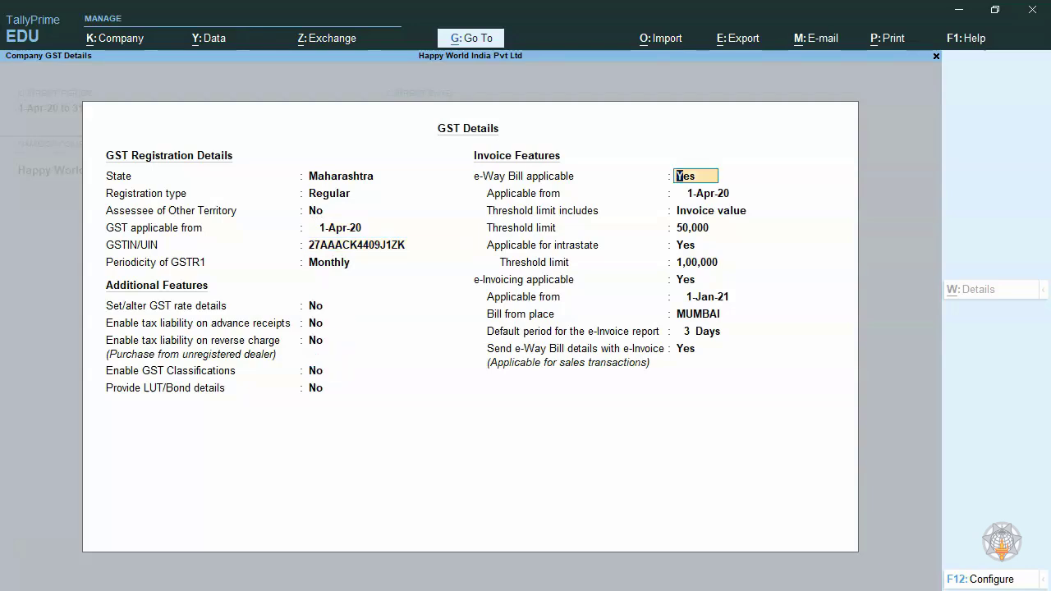
# - Keep e-Way Bill applicable, with its existing start date, threshold limits and intrastate setting, in the GST details
pyautogui.press('Return')
pyautogui.press('Return')
pyautogui.press('Return')
pyautogui.press('Return')
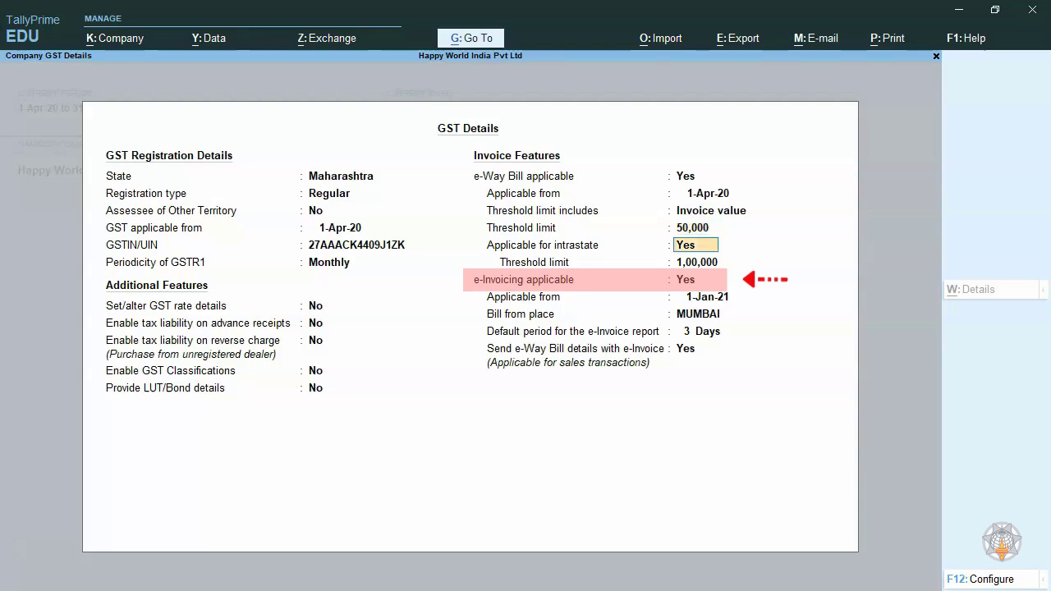
pyautogui.press('Return')
pyautogui.press('Return')
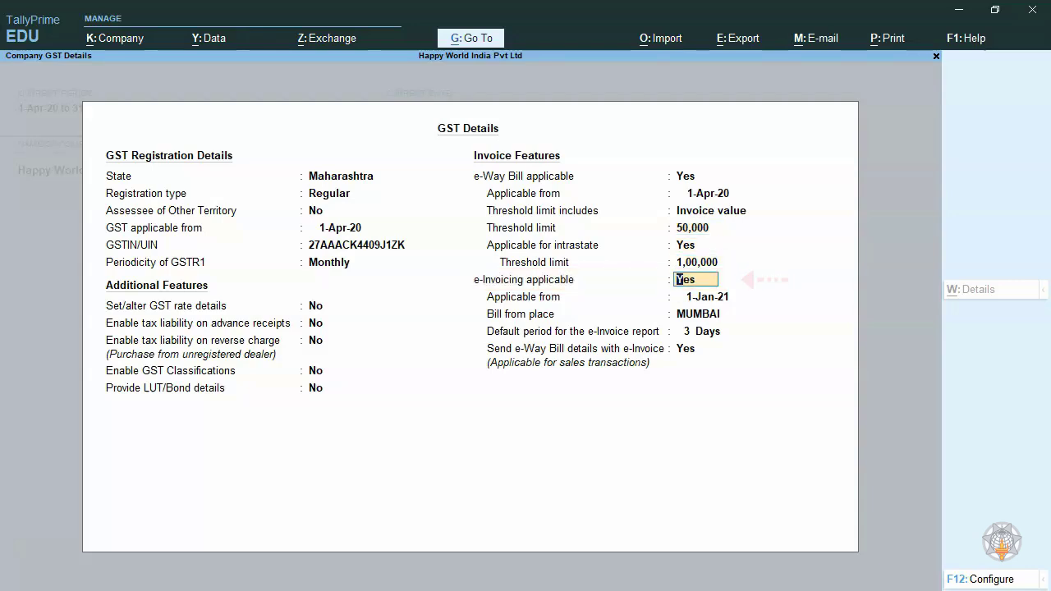
# - Keep e-Invoicing applicable from 1-Jan-21, billed from MUMBAI, with a 3-day report period and e-Way Bill details sent, and accept the GST details
pyautogui.press('Return')
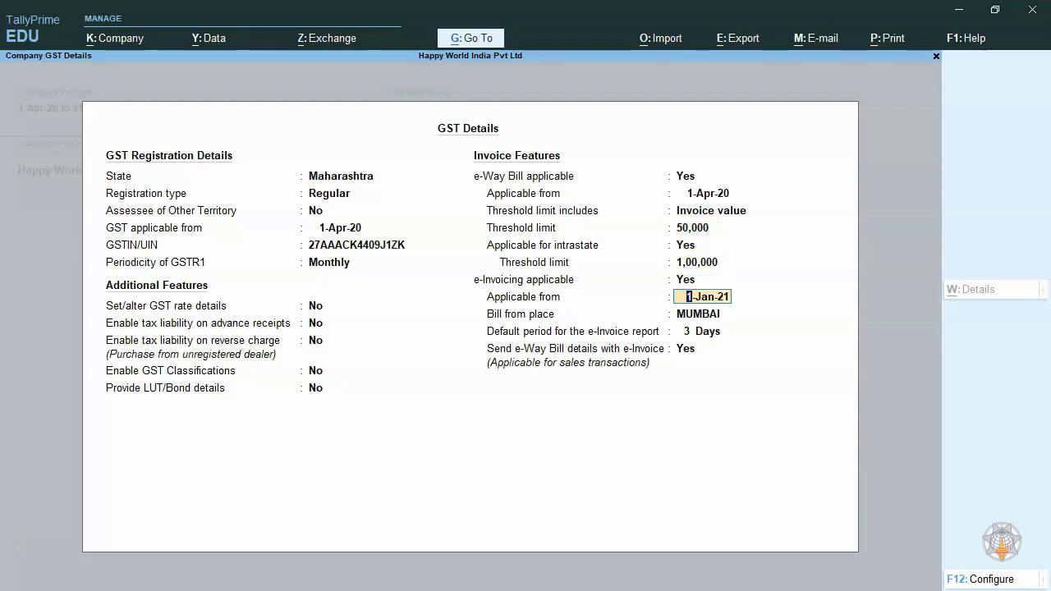
pyautogui.press('Return')
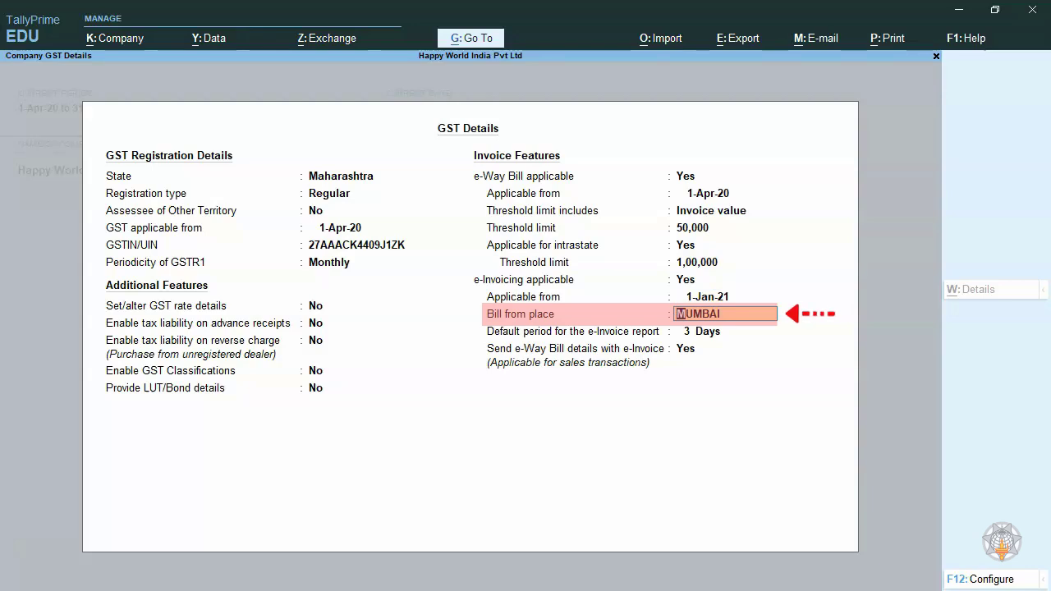
pyautogui.press('Return')
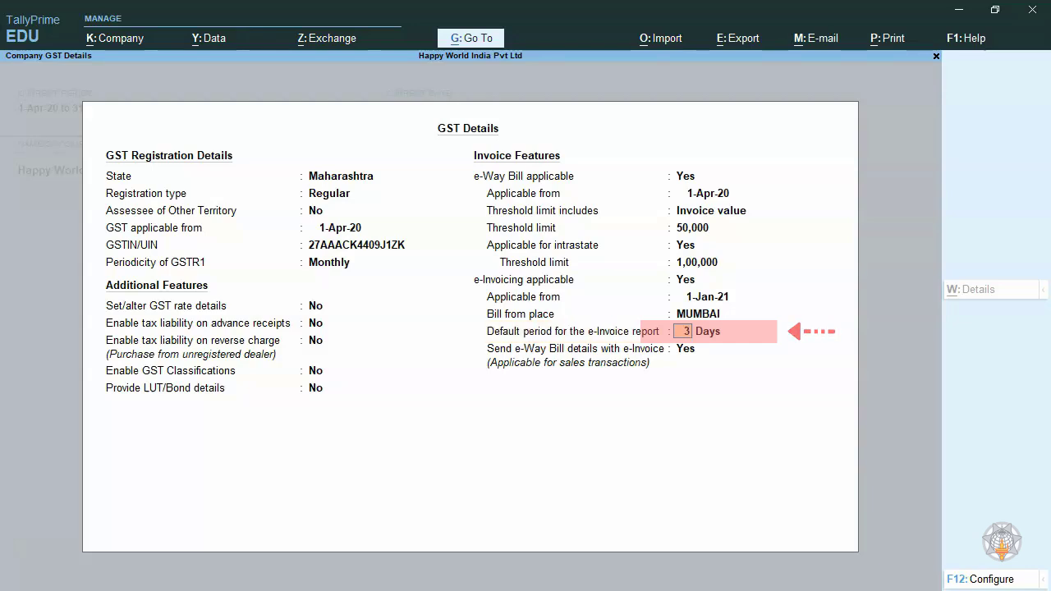
pyautogui.press('Return')
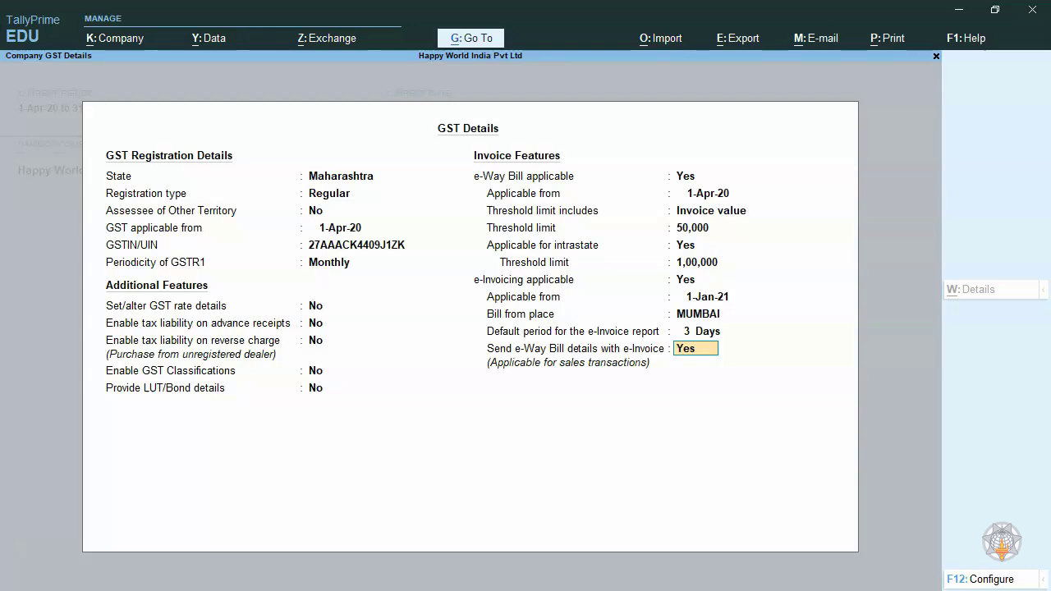
pyautogui.press('Return')
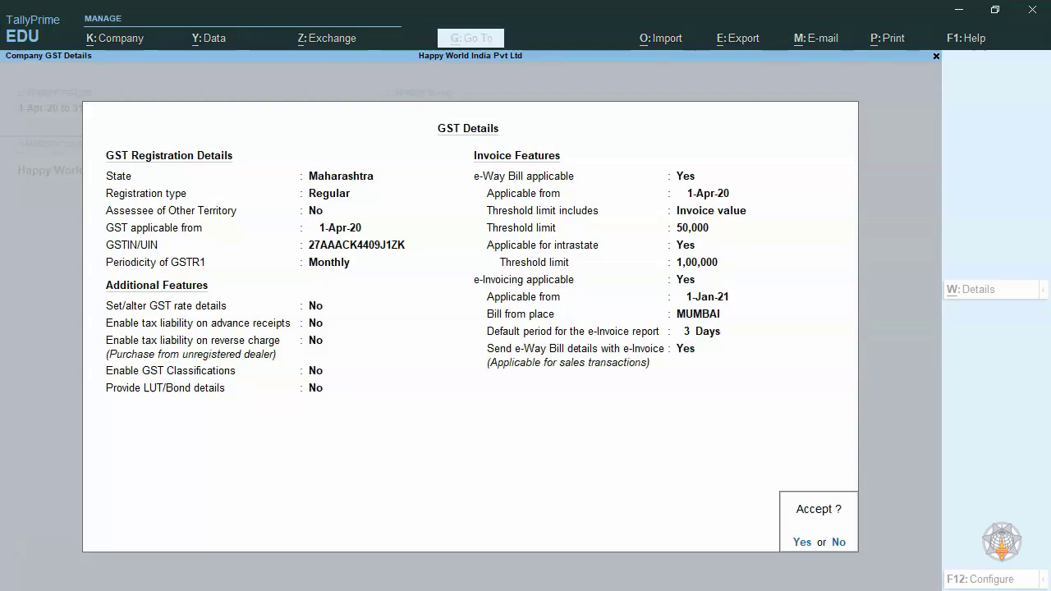
pyautogui.press('Return')
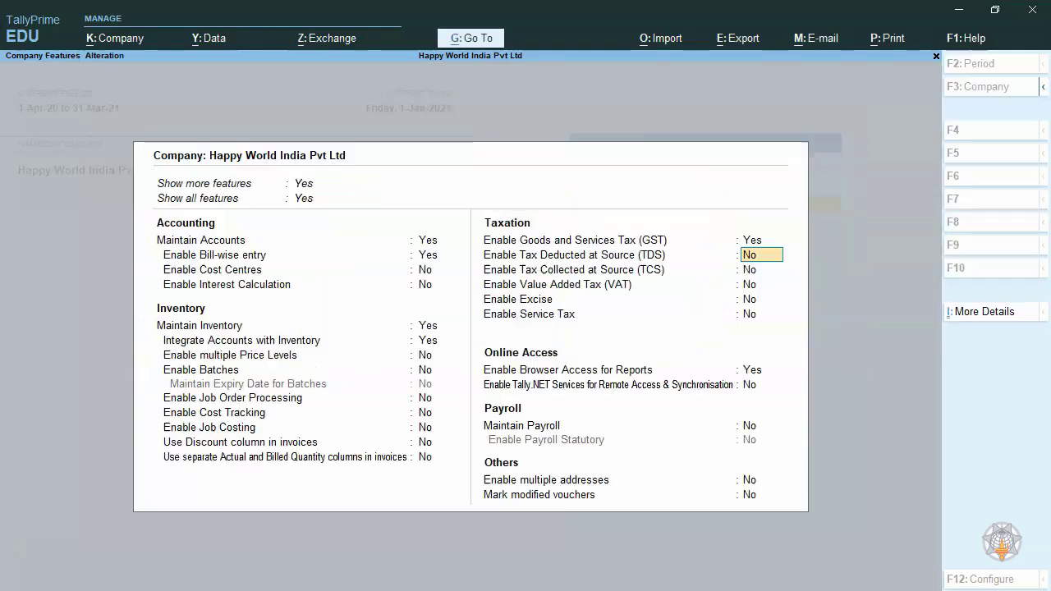
# - Keep the remaining taxation and online access features as set and accept the company features
pyautogui.press('Return')
pyautogui.press('Return')
pyautogui.press('Return')
pyautogui.press('Return')
pyautogui.press('Return')
pyautogui.press('Return')
pyautogui.press('Return')
pyautogui.press('Return')
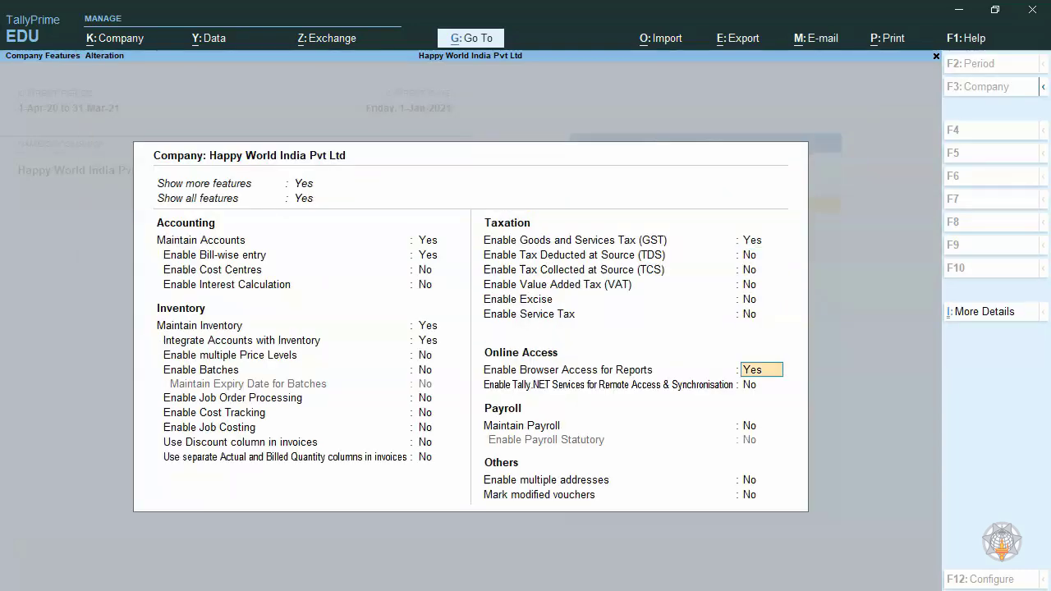
pyautogui.press('Return')
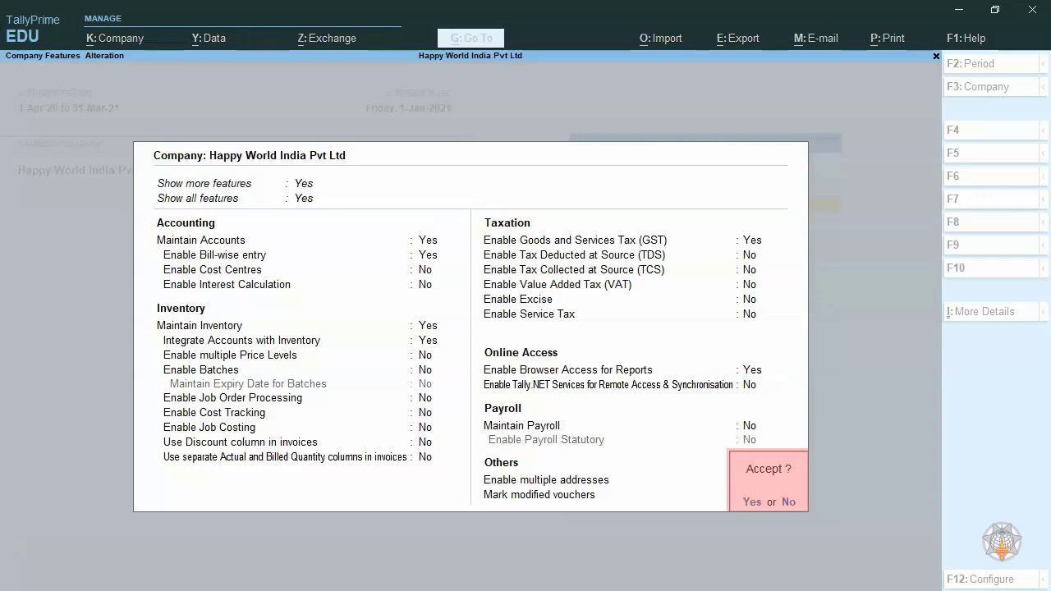
pyautogui.press('Return')
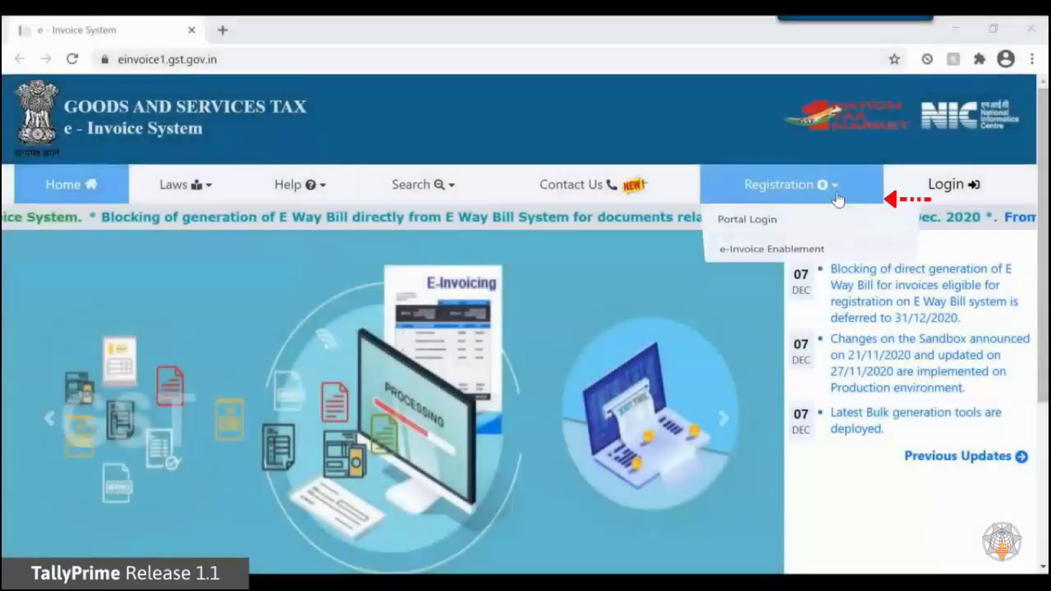
# - On the GST e-Invoice portal in the browser, open the portal login registration form and submit the company's GSTIN with the CAPTCHA code
pyautogui.click(802, 233)
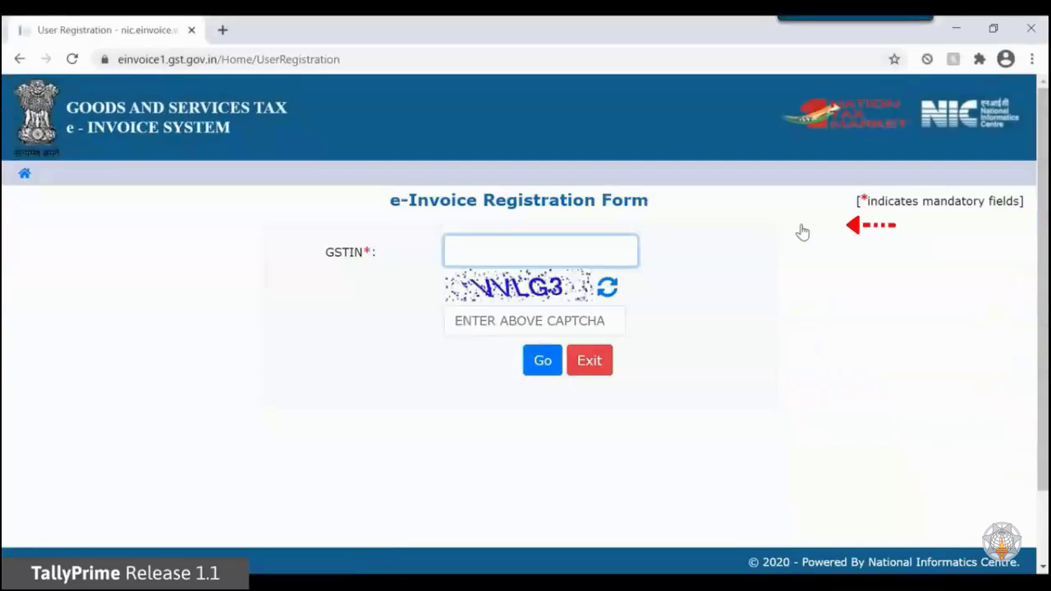
pyautogui.write('XXXXXXXXXXXXXXX')
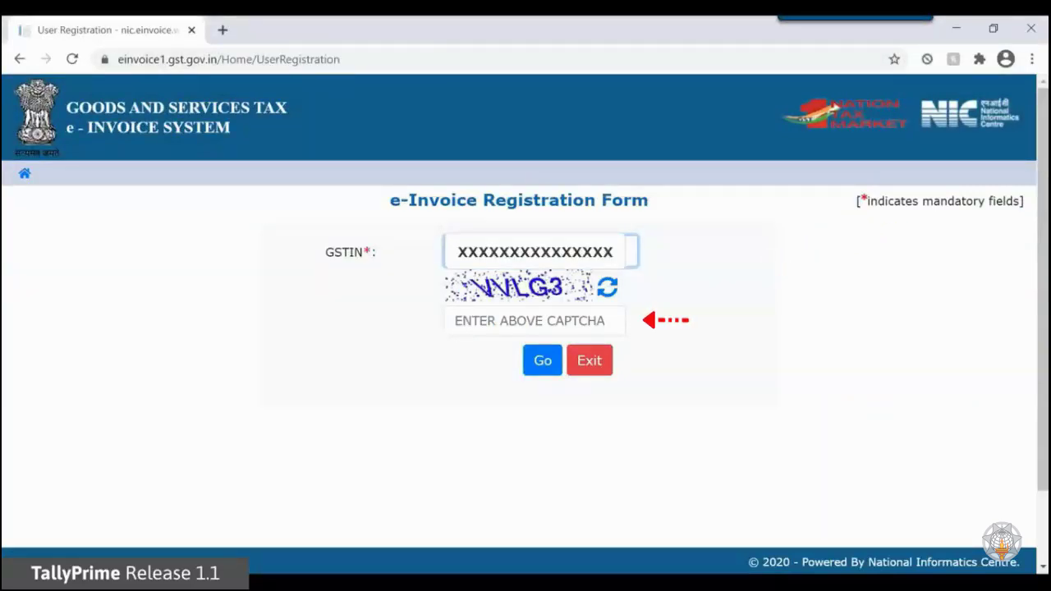
pyautogui.click(535, 322)
pyautogui.write('V')
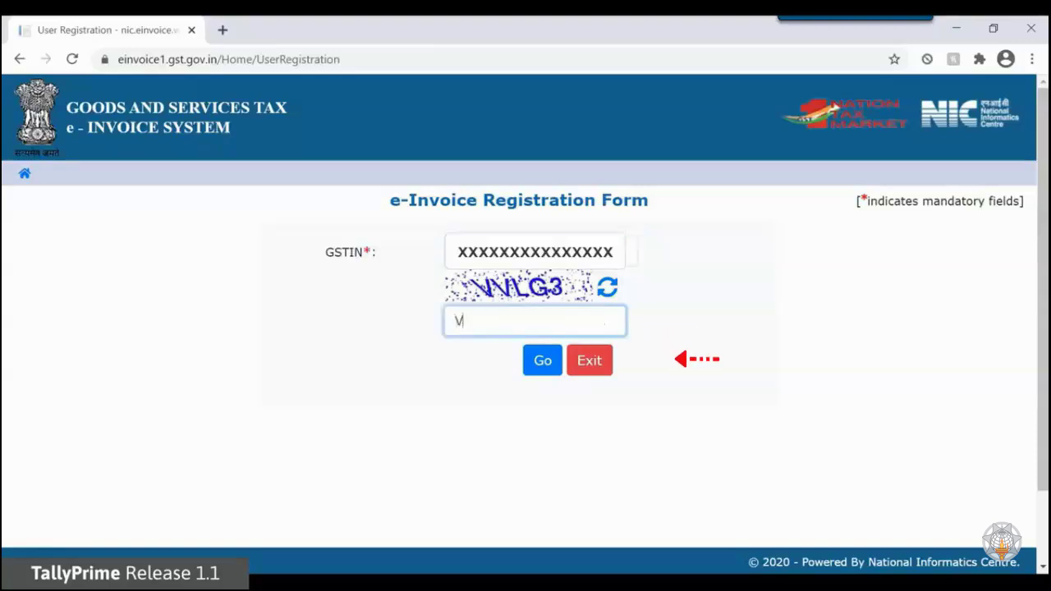
pyautogui.write('VLG3')
pyautogui.press('Tab')
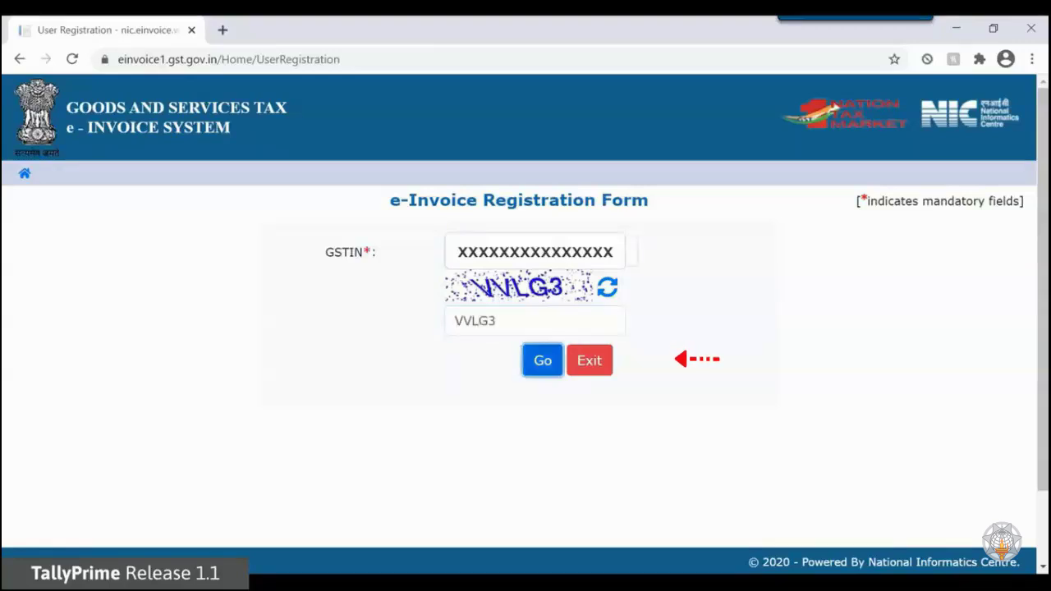
pyautogui.press('Return')
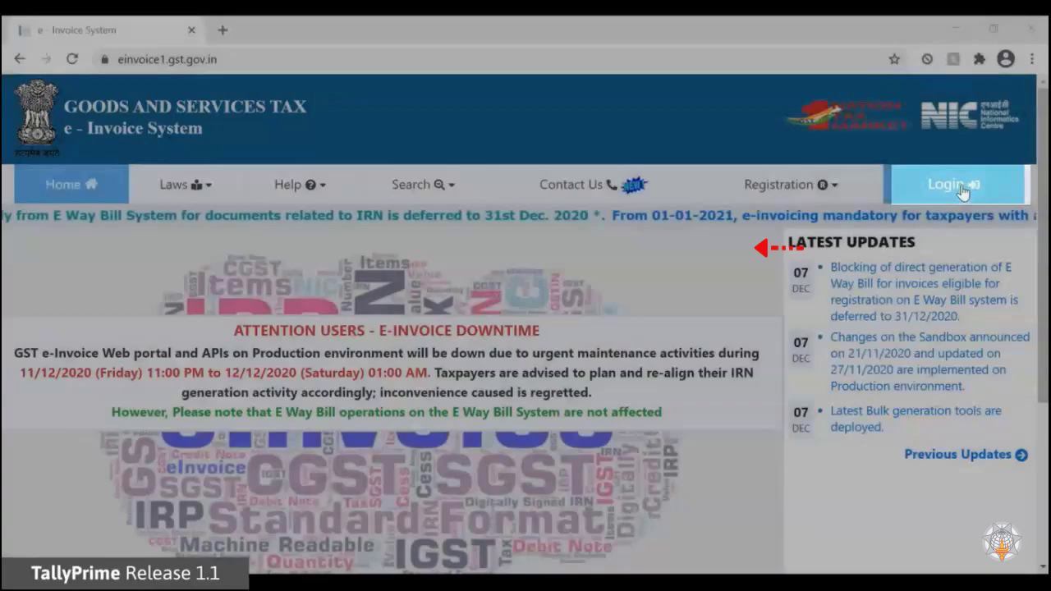
# - Log in to the e-Invoice System with the account user name, password and CAPTCHA code
pyautogui.click(946, 184)
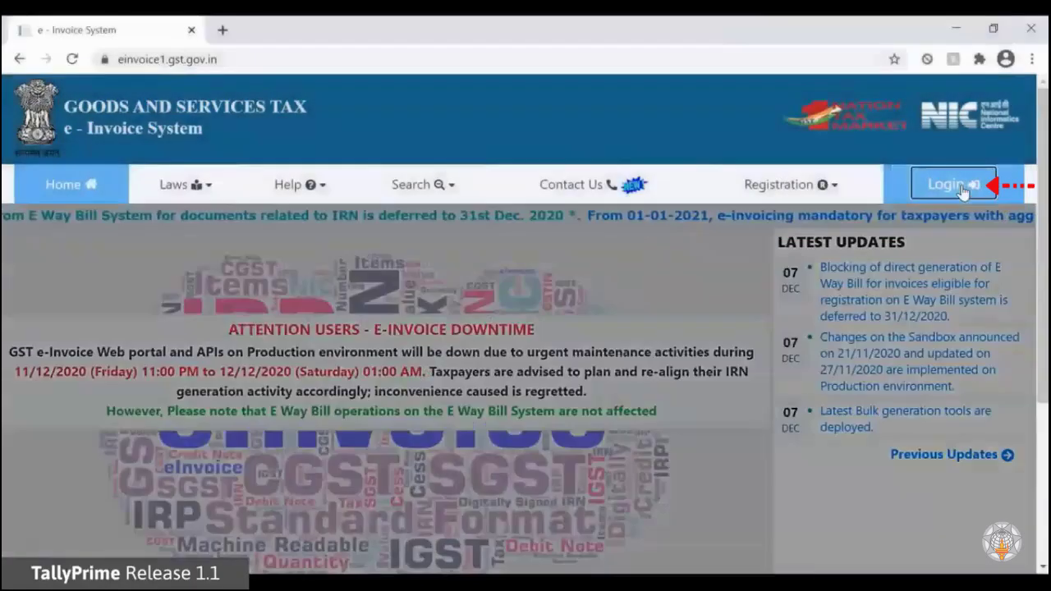
pyautogui.click(957, 185)
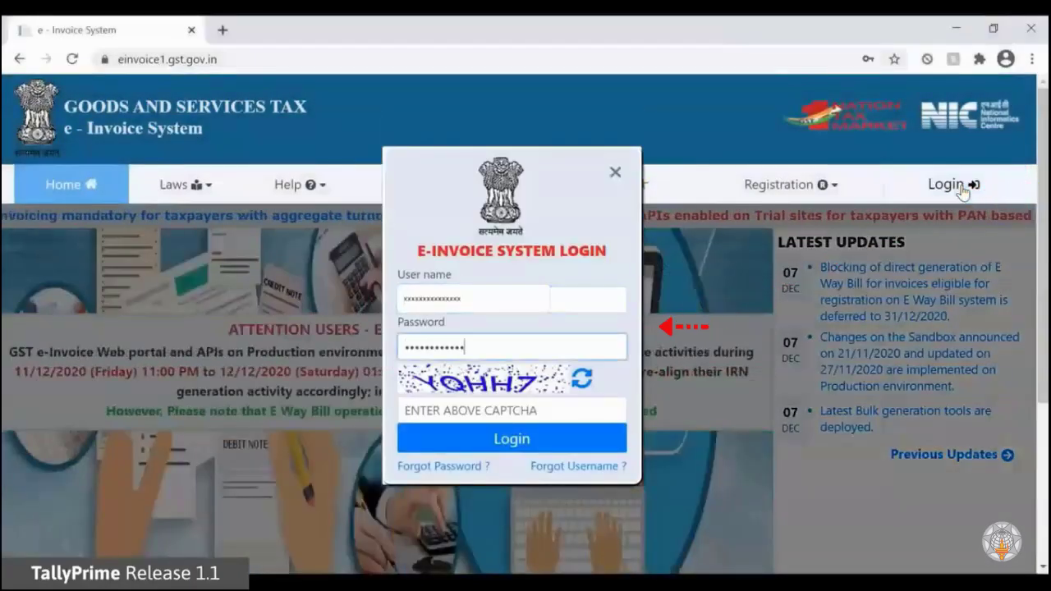
pyautogui.press('Tab')
pyautogui.write('YQHH')
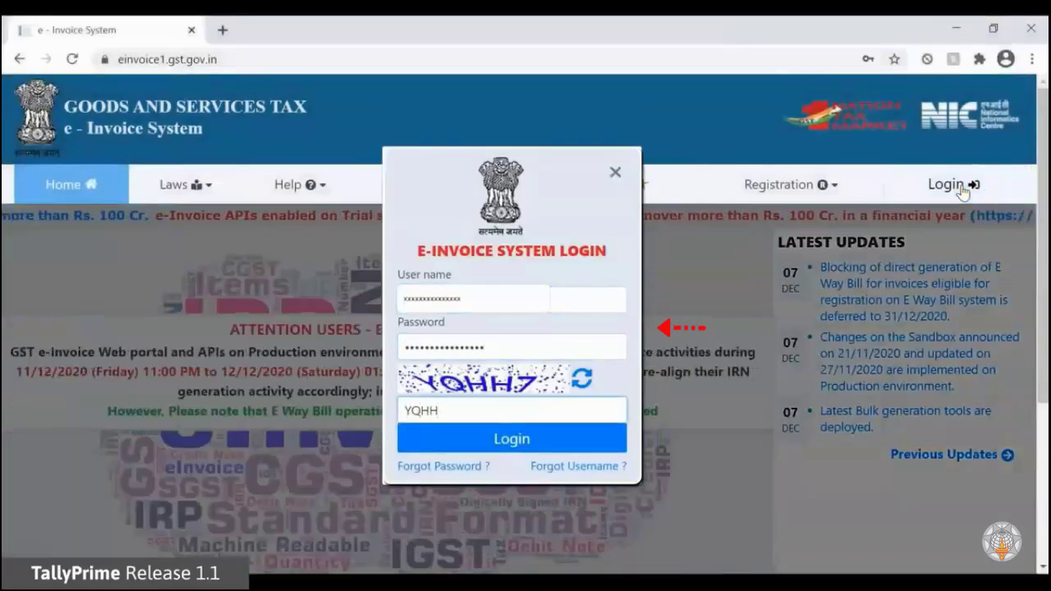
pyautogui.write('7')
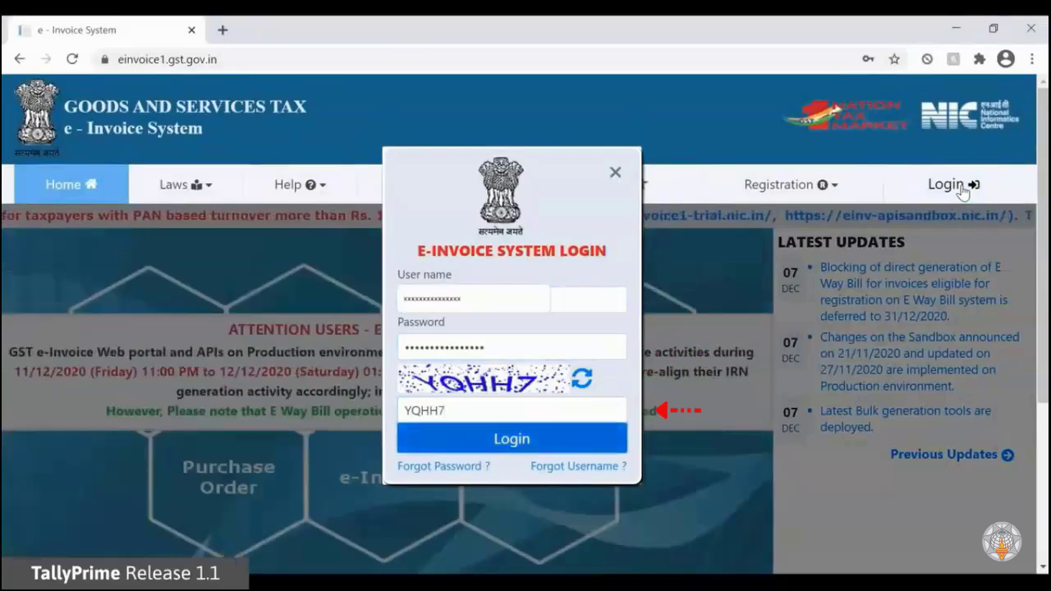
pyautogui.press('Return')
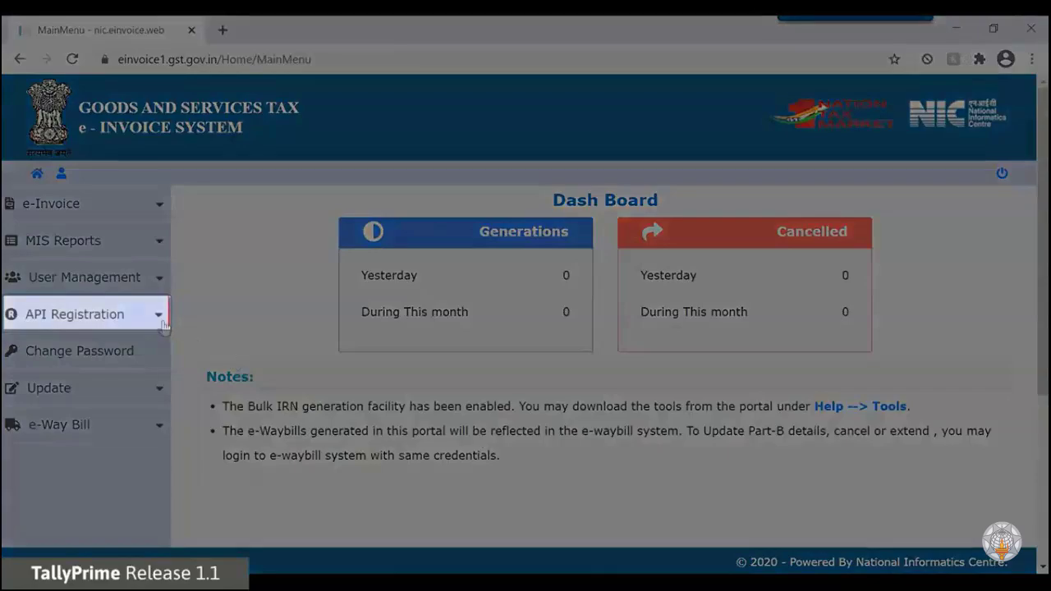
# - Start creating an API user under the API registration's user credentials and verify the one-time password sent to the registered mobile
pyautogui.click(159, 321)
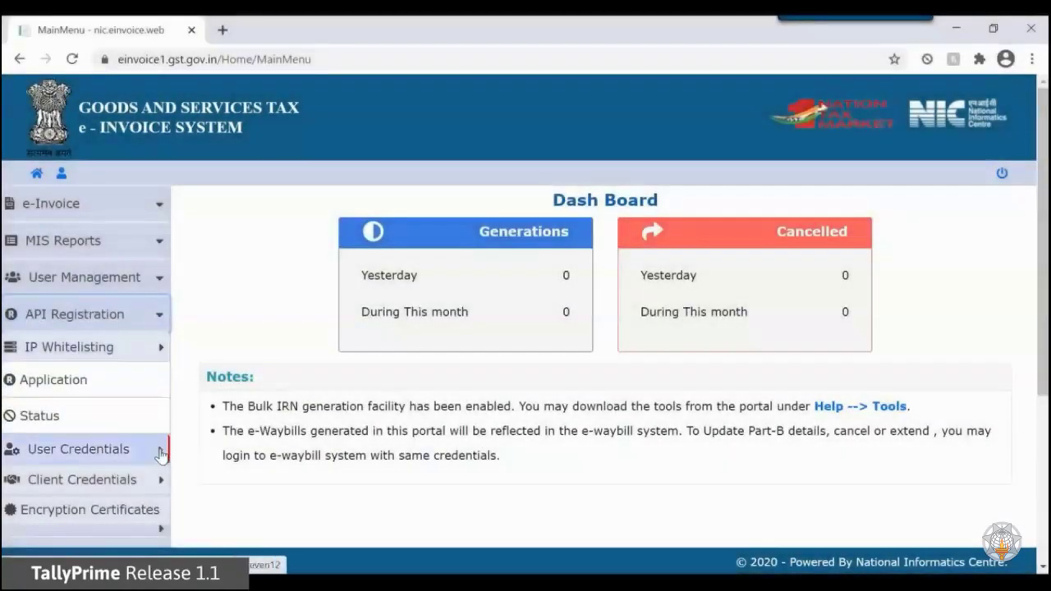
pyautogui.click(161, 454)
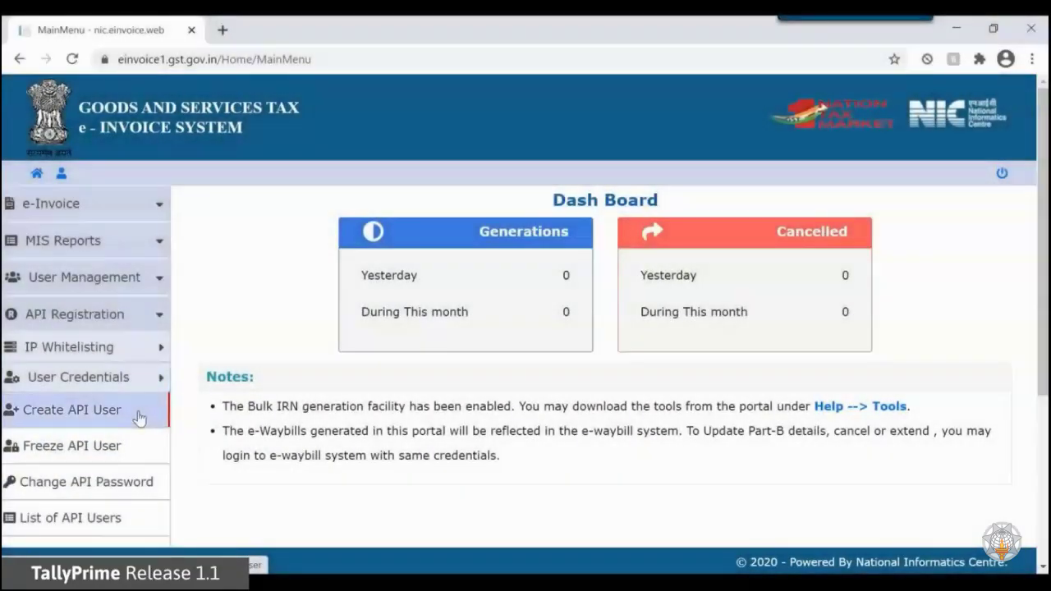
pyautogui.click(140, 418)
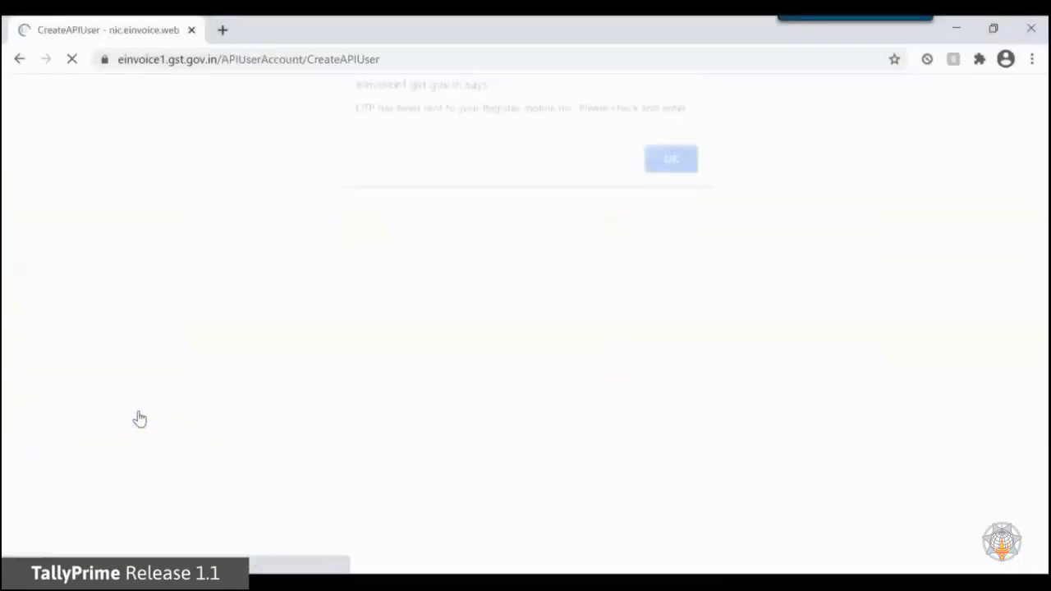
pyautogui.click(670, 168)
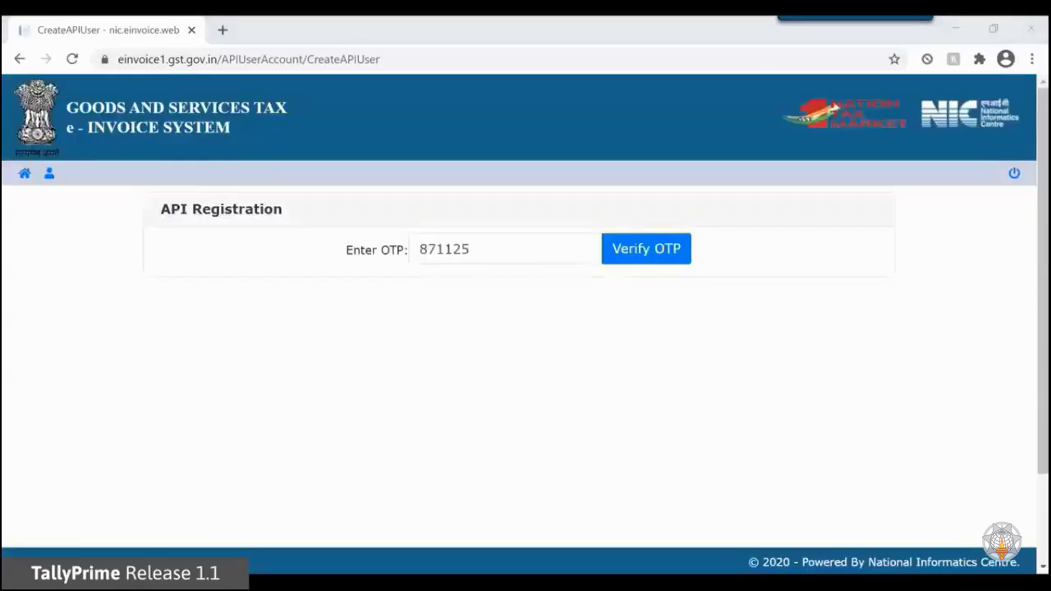
pyautogui.click(681, 250)
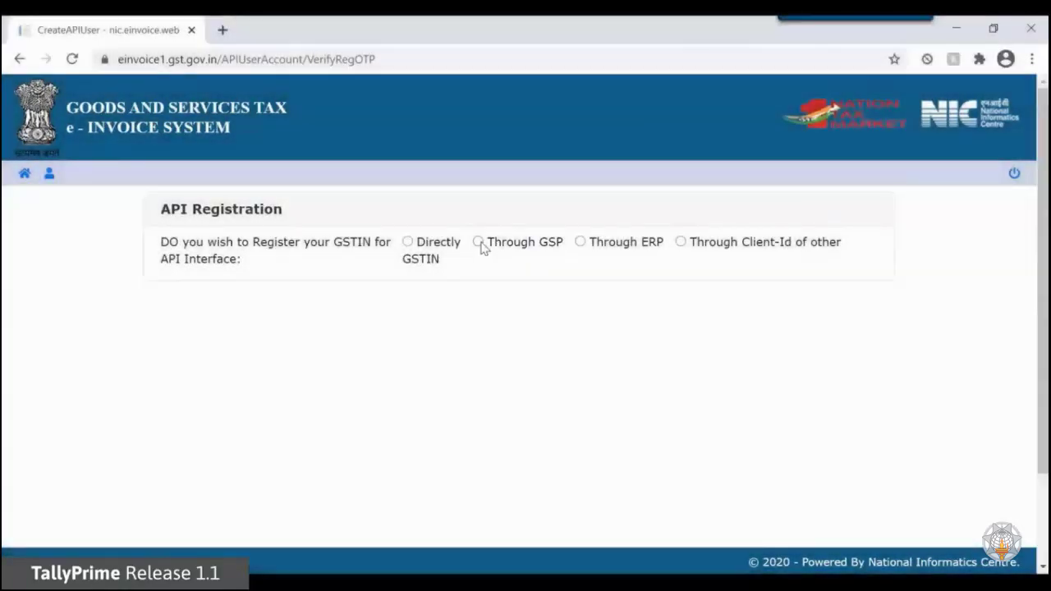
# - Choose API registration through GSP and browse the list of available GSPs
pyautogui.click(478, 243)
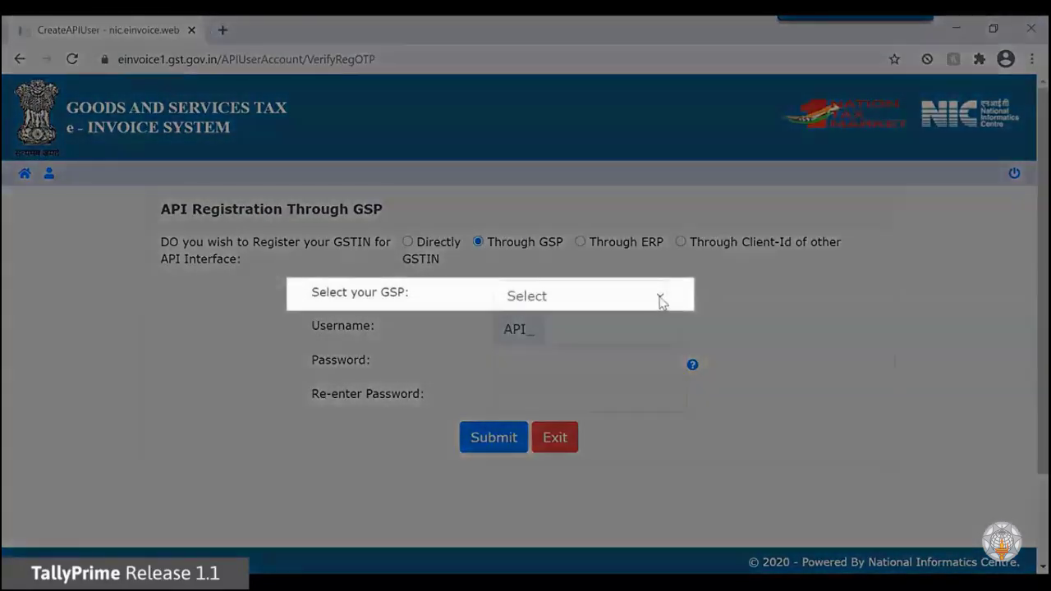
pyautogui.click(660, 299)
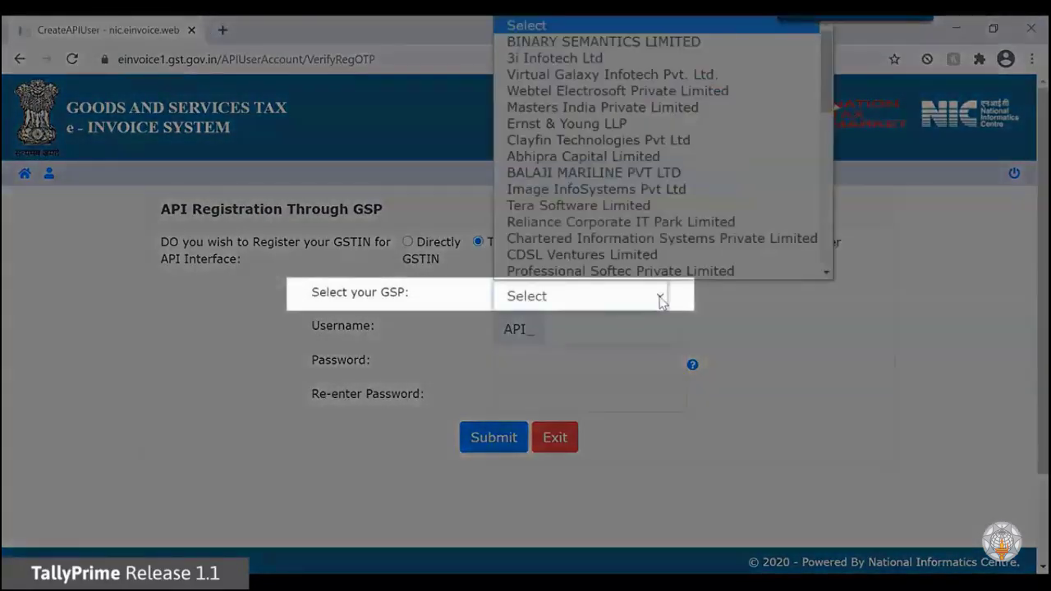
pyautogui.scroll(-2, 673, 214)
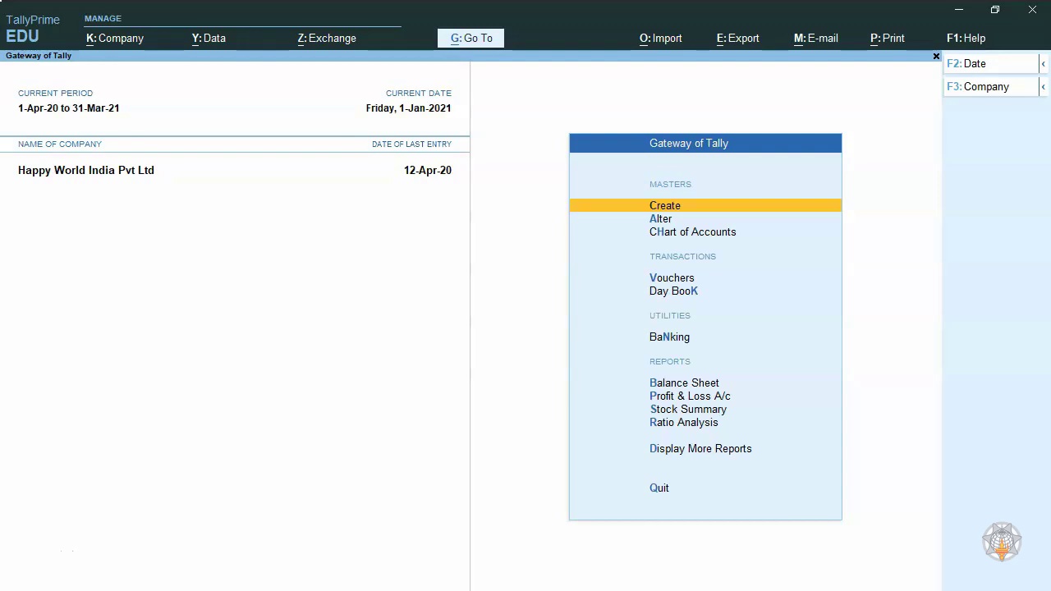
# - In TallyPrime, open voucher entry from the Gateway of Tally for a sales voucher
pyautogui.press('Down')
pyautogui.press('Down')
pyautogui.press('Down')
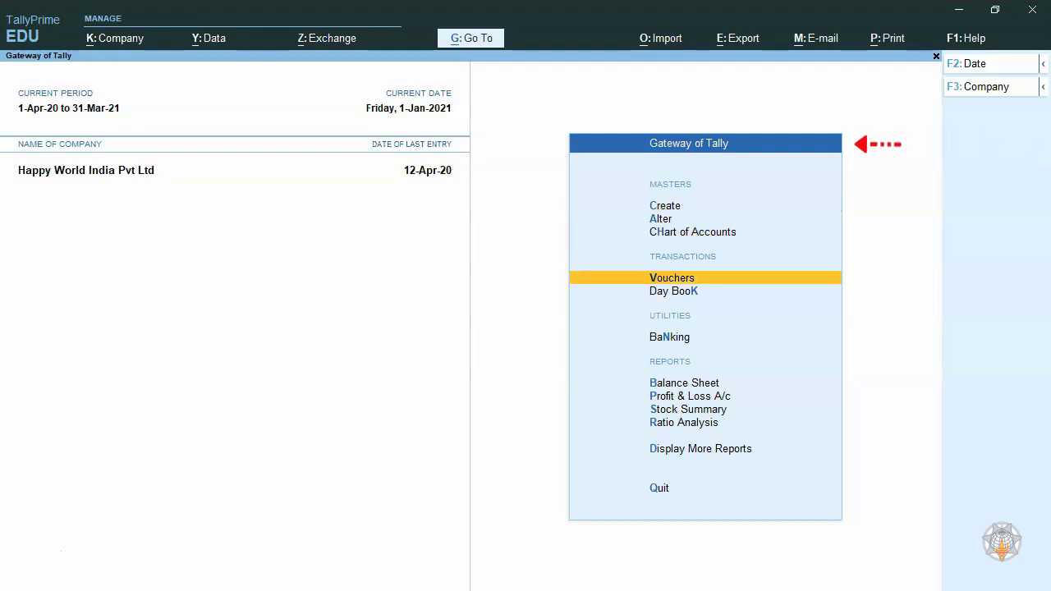
pyautogui.press('Return')
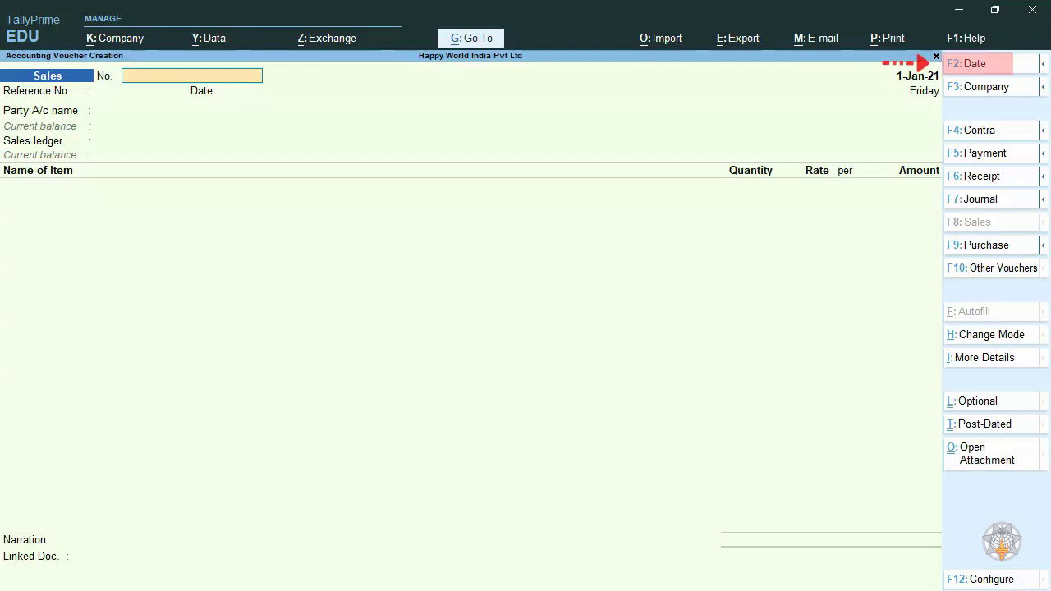
# - Set the sales voucher's date to 1.1.2021
pyautogui.press('F2')
pyautogui.write('1')
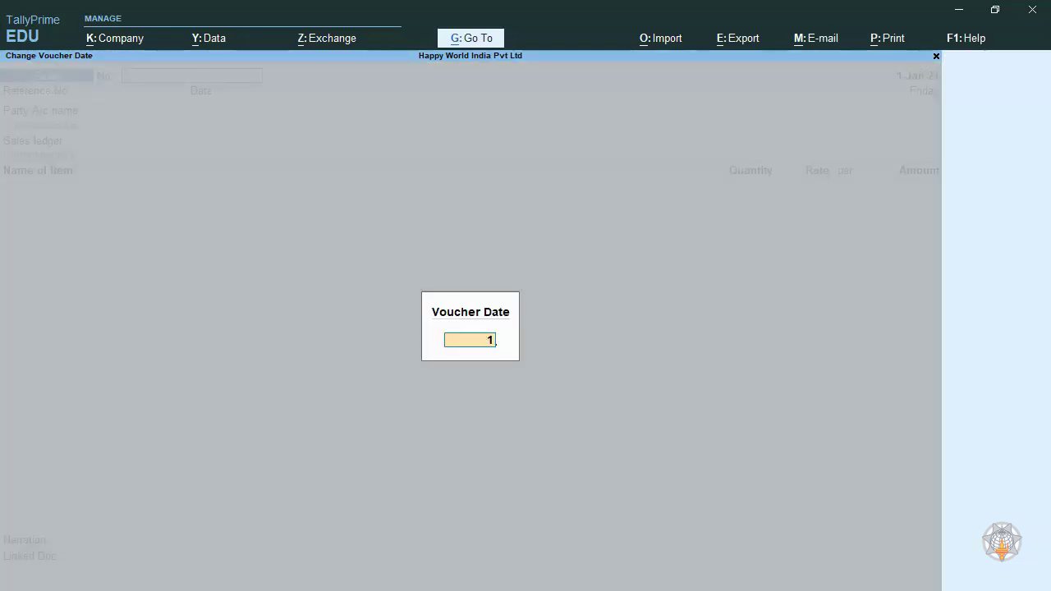
pyautogui.write('.1.2021')
pyautogui.press('Return')
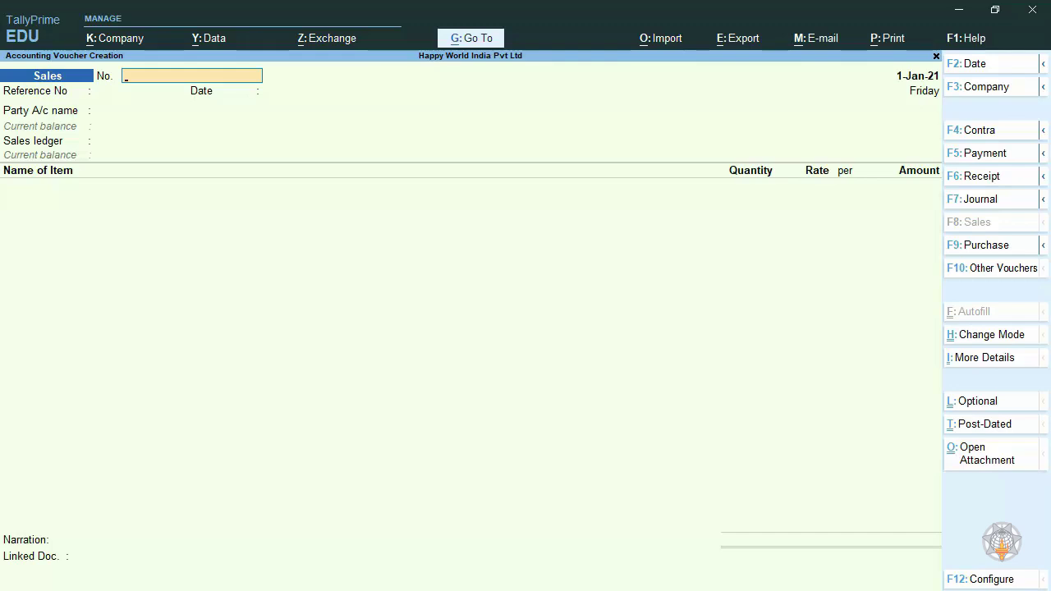
# - Set the sales voucher number to HPW006 and leave the reference number and date blank
pyautogui.write('HPW00')
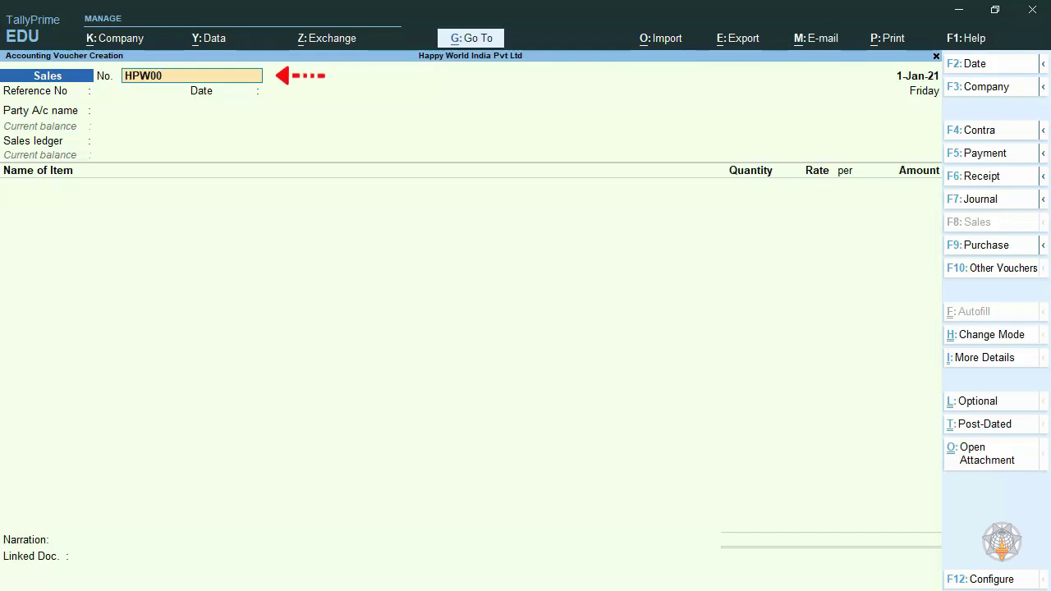
pyautogui.write('6')
pyautogui.press('Return')
pyautogui.press('Return')
pyautogui.press('Return')
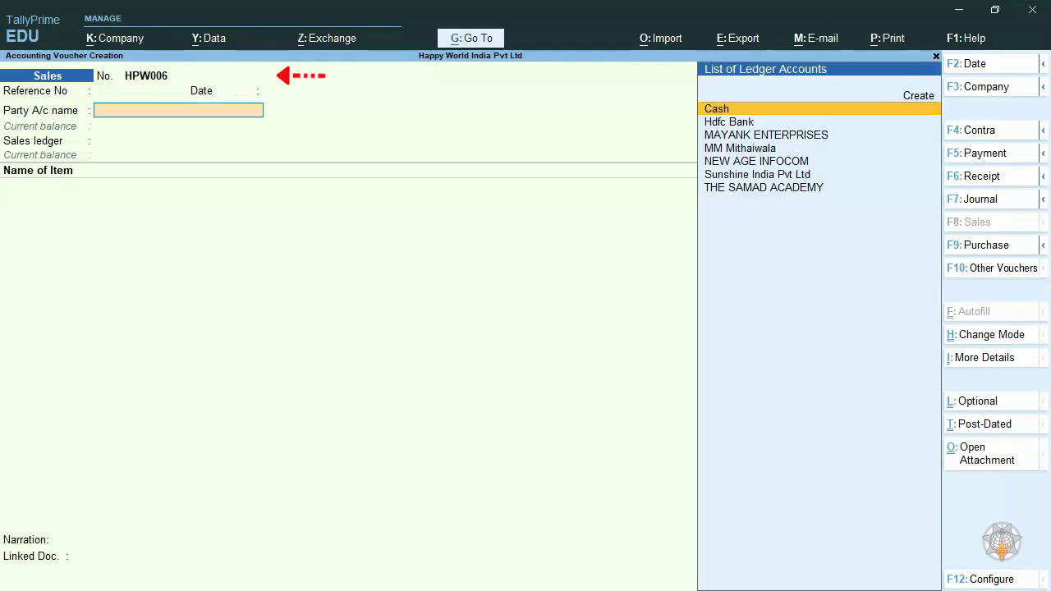
# - Choose Sunshine India Pvt Ltd as the party account and accept its prefilled party details
pyautogui.write('SU')
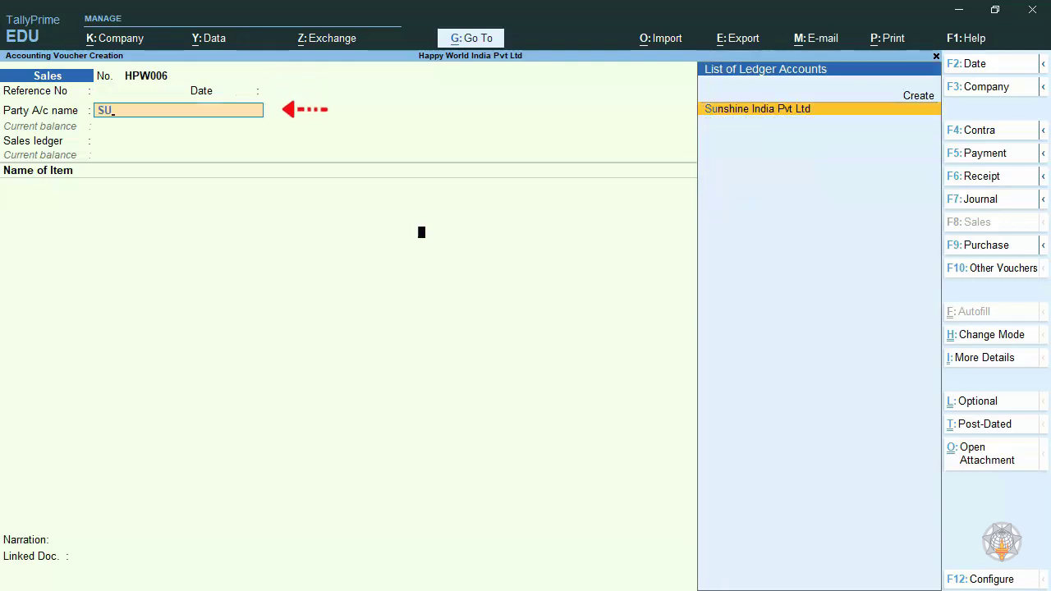
pyautogui.press('Return')
pyautogui.press('Return')
pyautogui.press('Return')
pyautogui.press('Return')
pyautogui.press('Return')
pyautogui.press('Return')
pyautogui.press('Return')
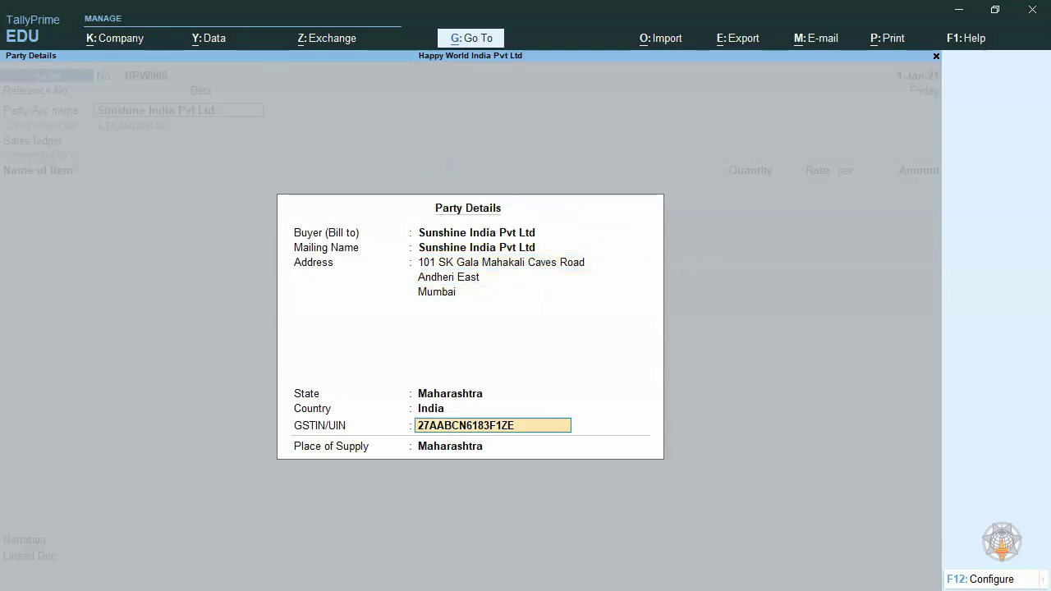
pyautogui.press('Return')
pyautogui.press('Return')
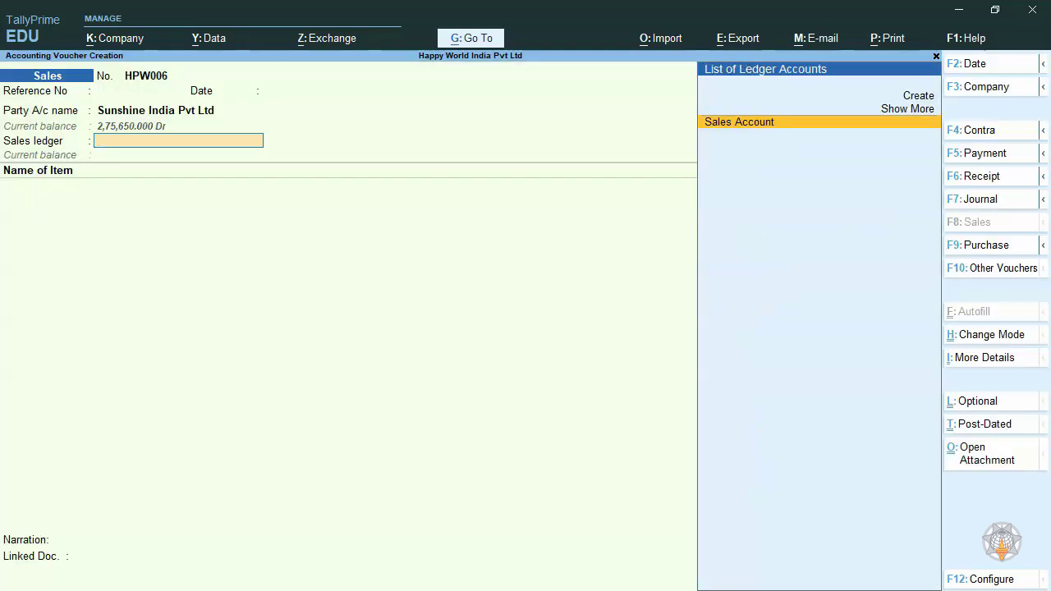
# - Choose Sales Account as the voucher's sales ledger and proceed to the item list
pyautogui.press('Return')
pyautogui.press('Return')
pyautogui.press('Return')
pyautogui.press('Return')
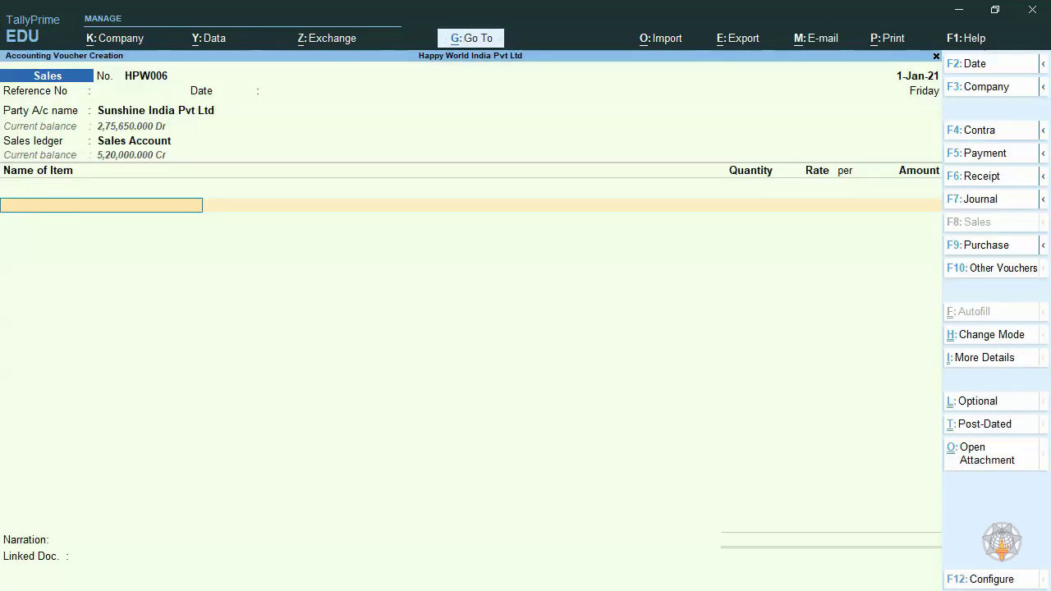
# - Add the stock item Dell 5K Grey Laptop with quantity 5 at the rate of 25,000, accepting the default taxable value
pyautogui.press('Down')
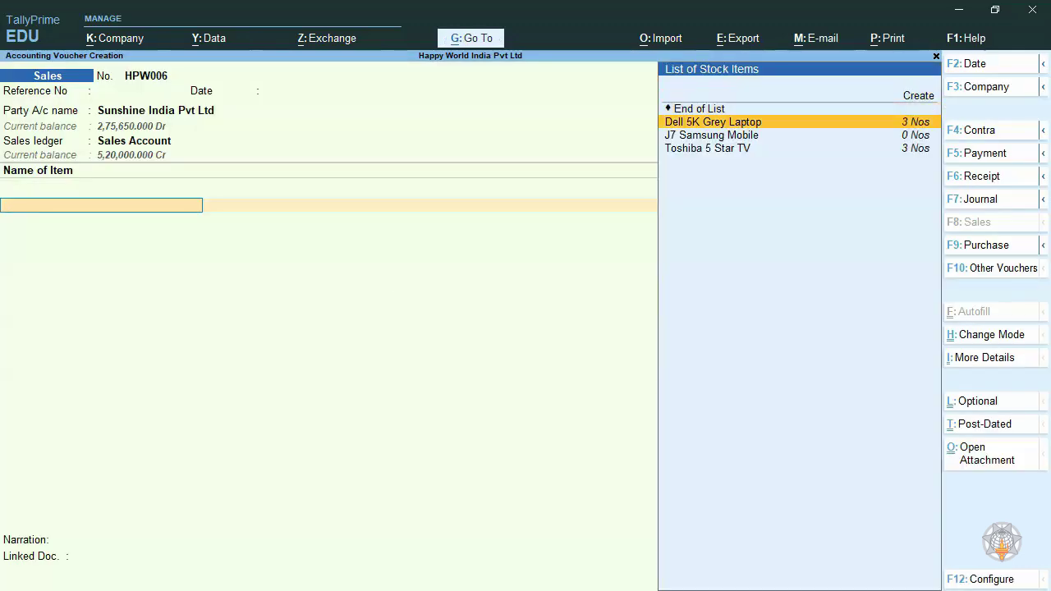
pyautogui.press('Return')
pyautogui.press('Return')
pyautogui.write('5')
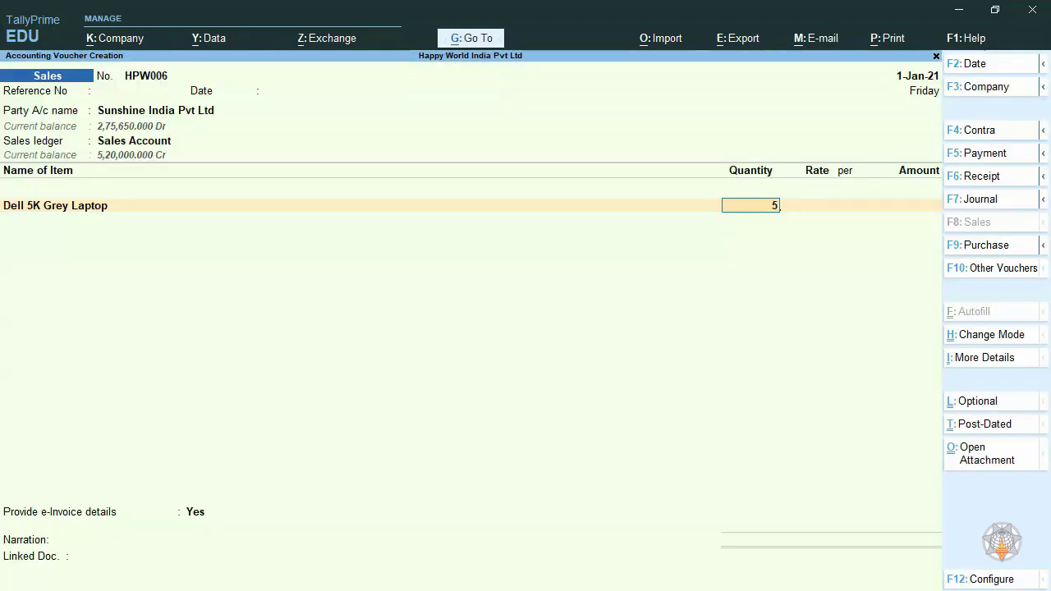
pyautogui.press('Return')
pyautogui.press('Return')
pyautogui.press('Return')
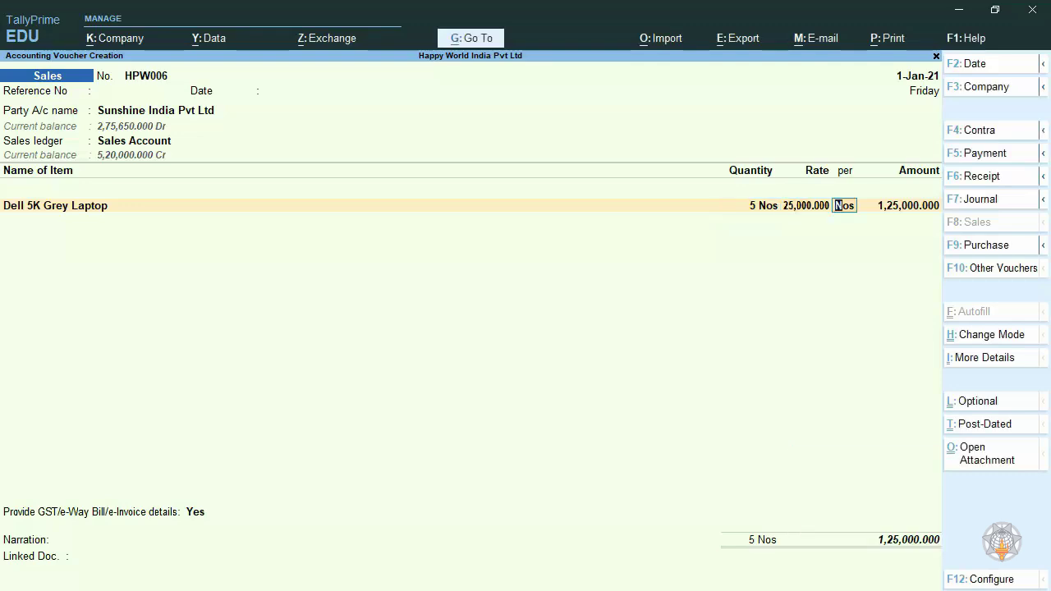
pyautogui.press('Return')
pyautogui.press('Return')
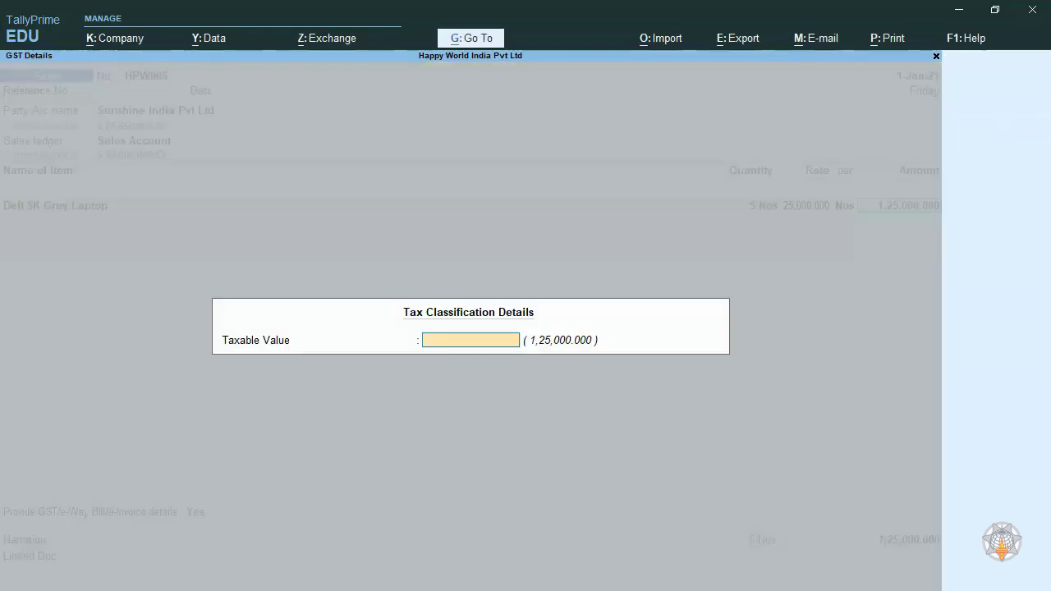
pyautogui.press('Return')
# - Add the Output CGST and Output SGST ledgers below the item, accepting the calculated tax amounts
pyautogui.press('Return')
pyautogui.write('OUT')
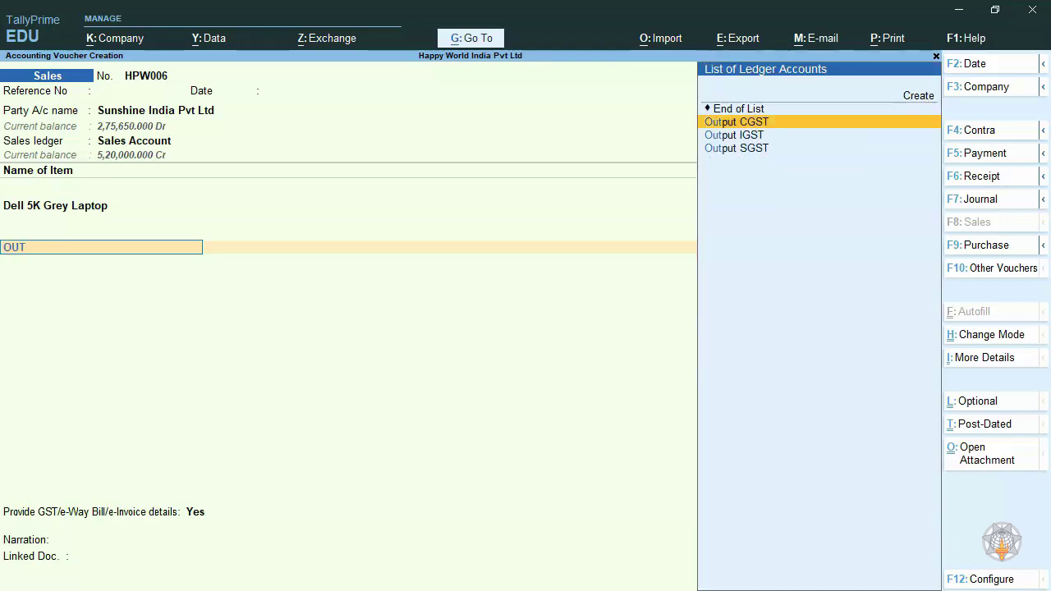
pyautogui.press('Return')
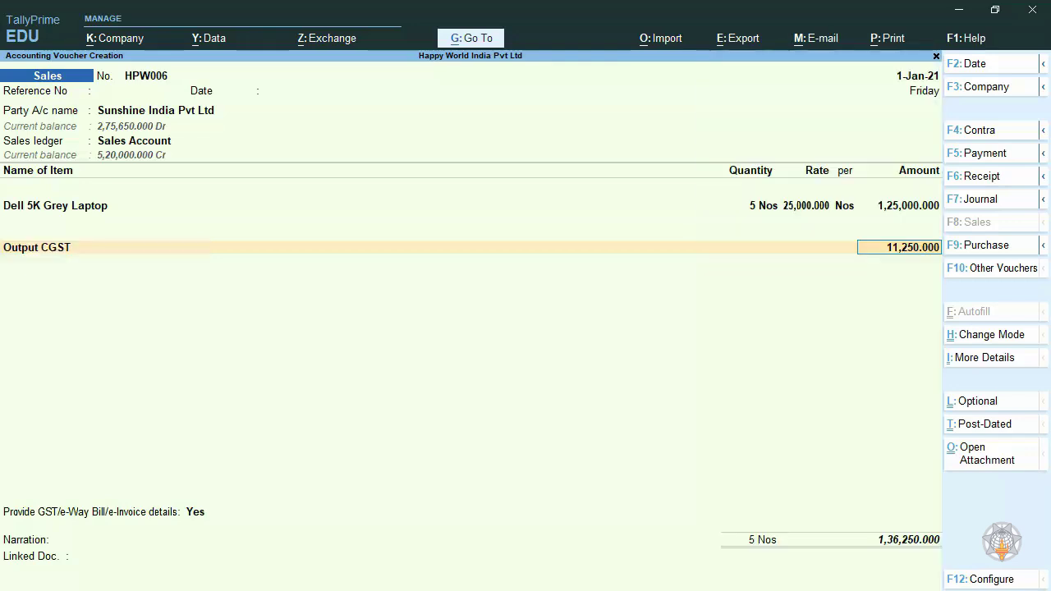
pyautogui.press('Return')
pyautogui.write('OUT')
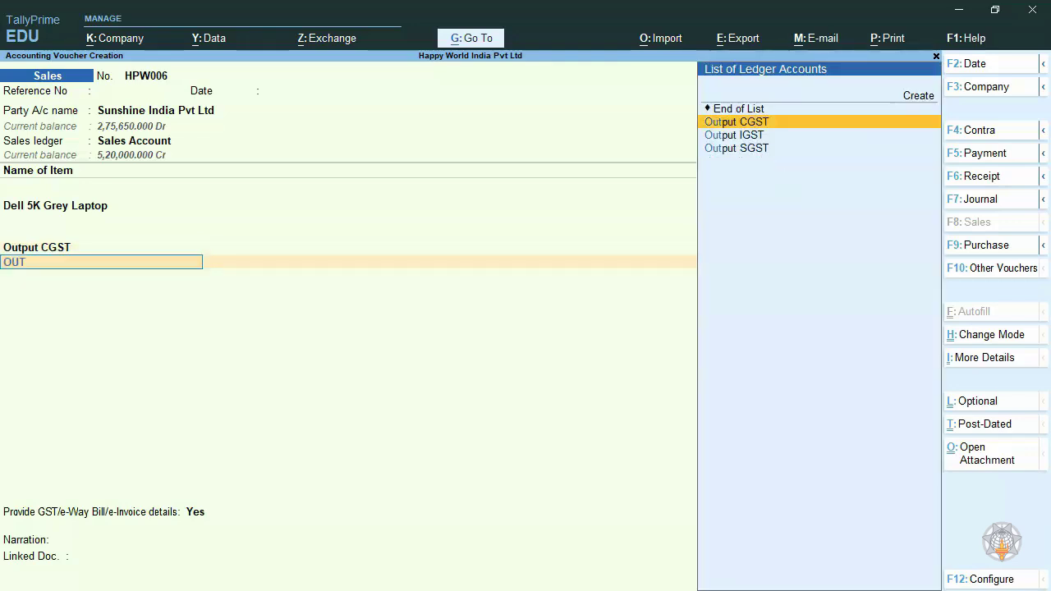
pyautogui.press('Down')
pyautogui.press('Return')
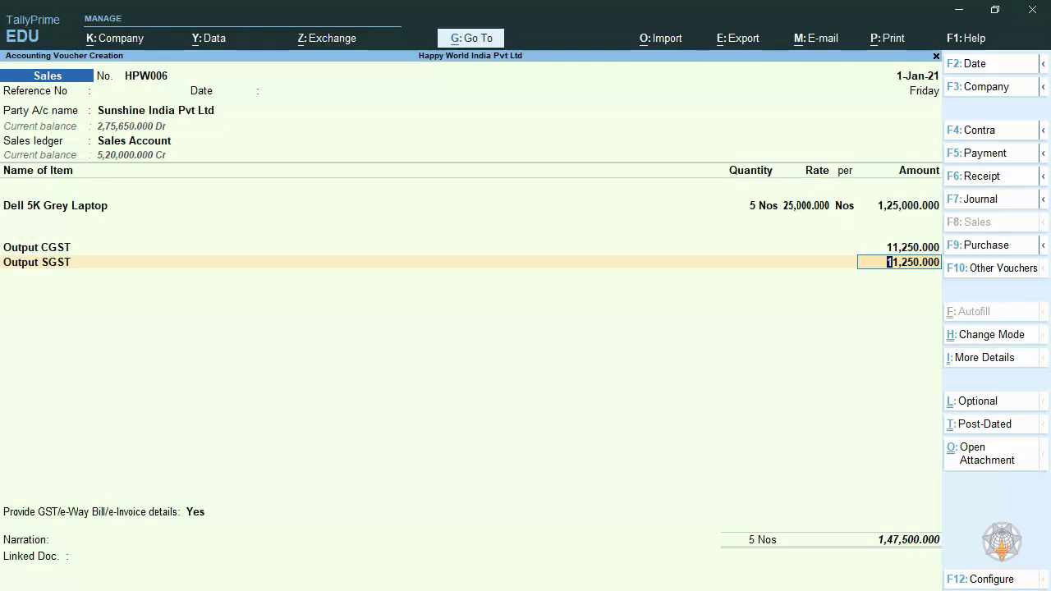
pyautogui.press('Return')
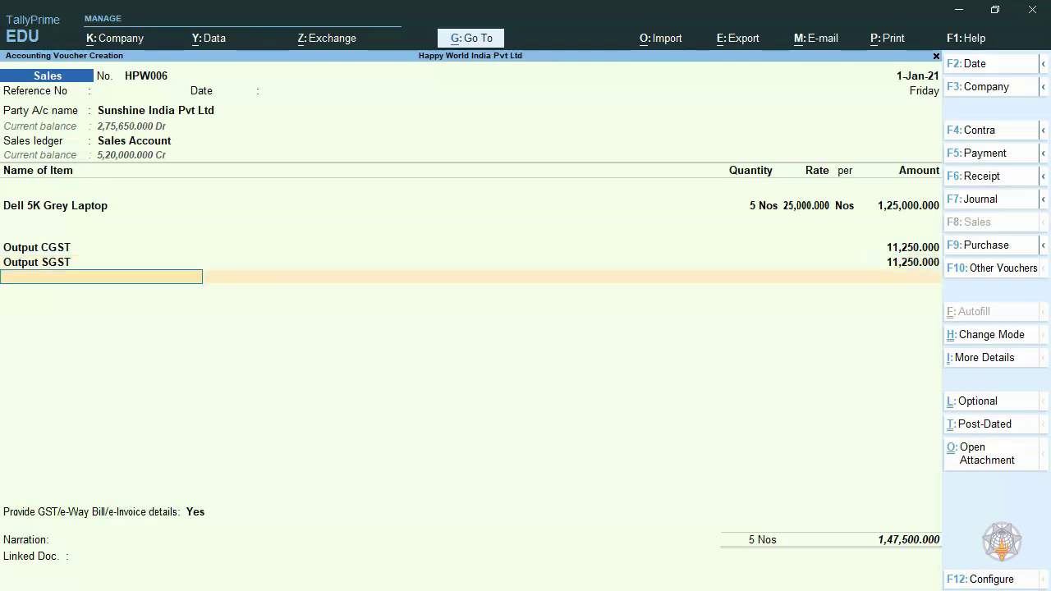
# - Choose Yes for providing GST/e-Way Bill/e-Invoice details and go back to the e-Way Bill number field
pyautogui.press('Return')
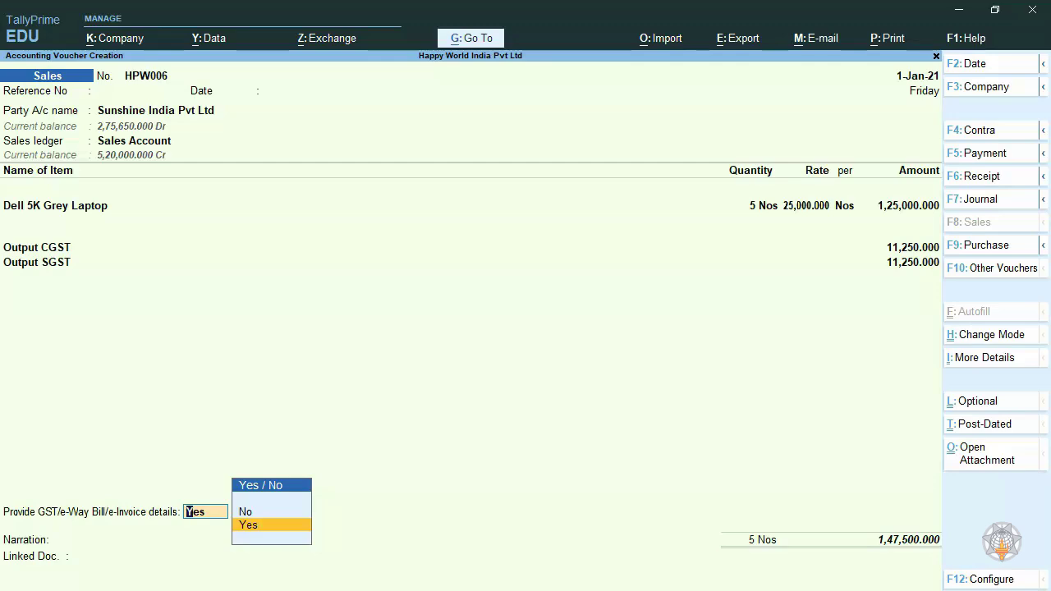
pyautogui.press('Return')
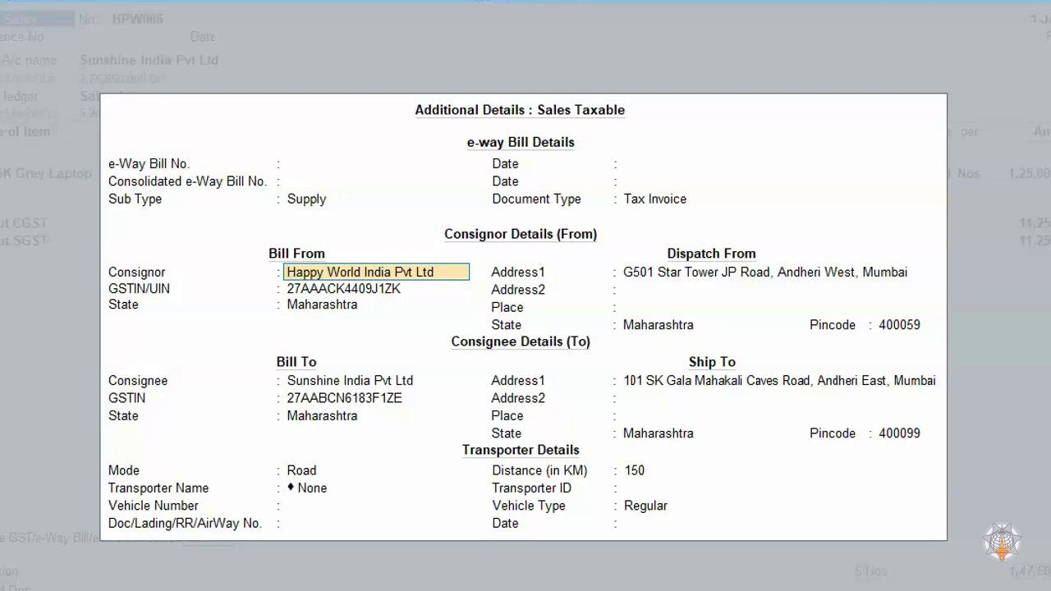
pyautogui.press('BackSpace')
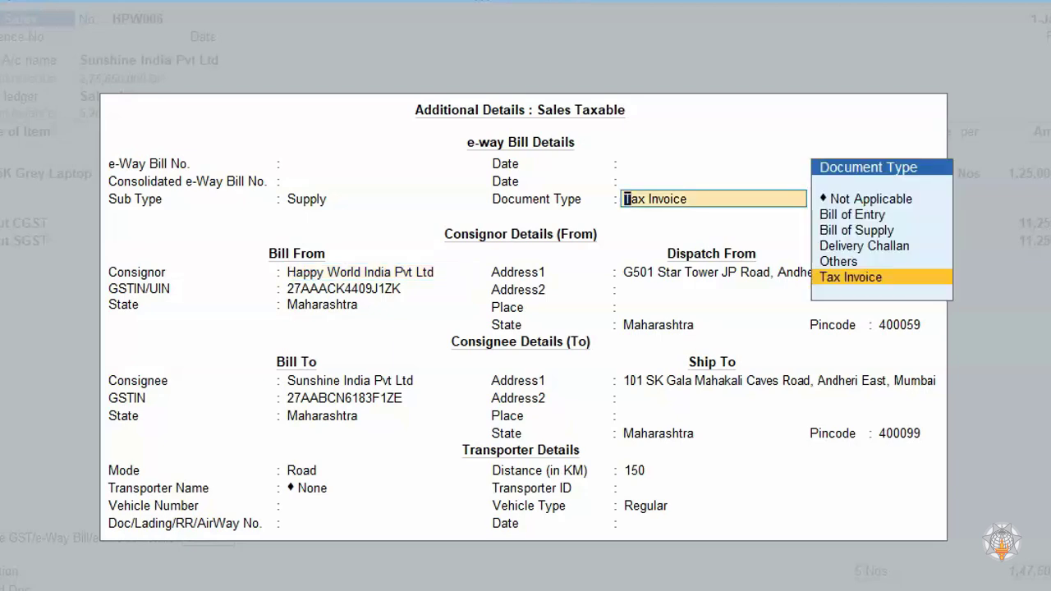
pyautogui.press('BackSpace')
pyautogui.press('BackSpace')
pyautogui.press('BackSpace')
pyautogui.press('BackSpace')
pyautogui.press('BackSpace')
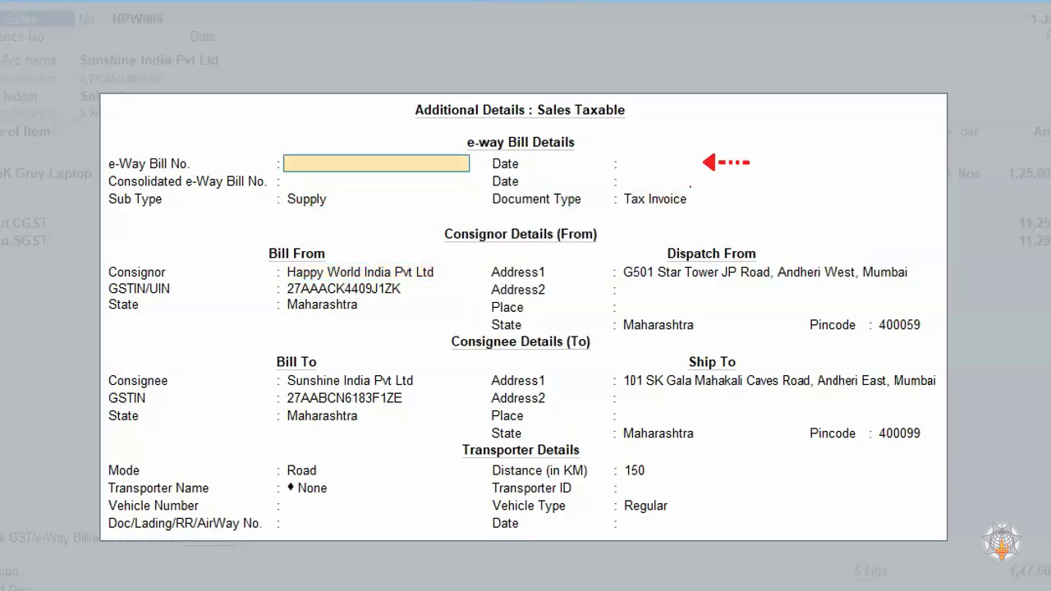
pyautogui.write('810000000011')
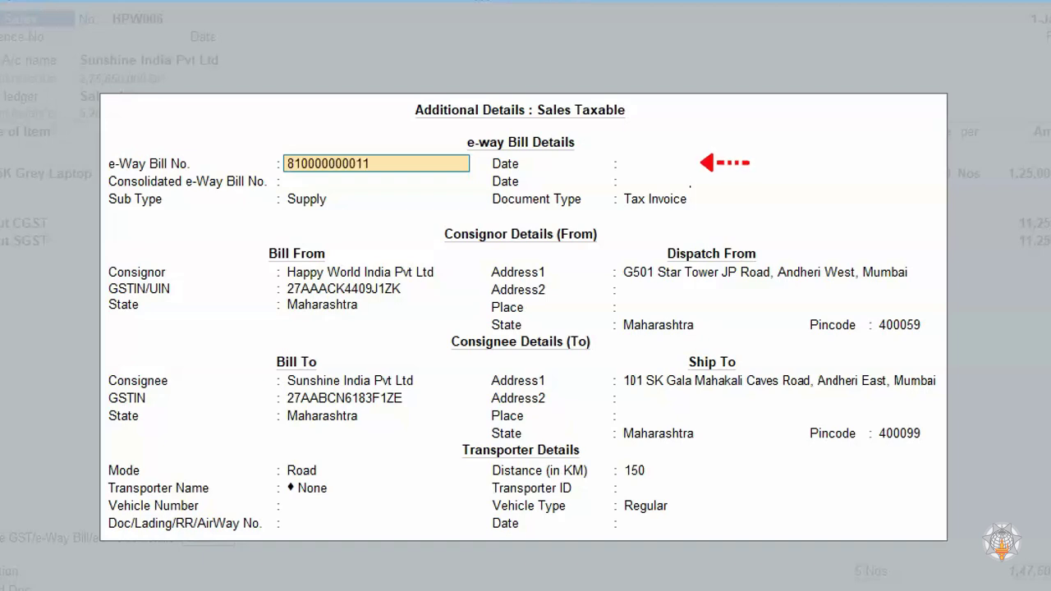
pyautogui.press('Return')
pyautogui.write('1')
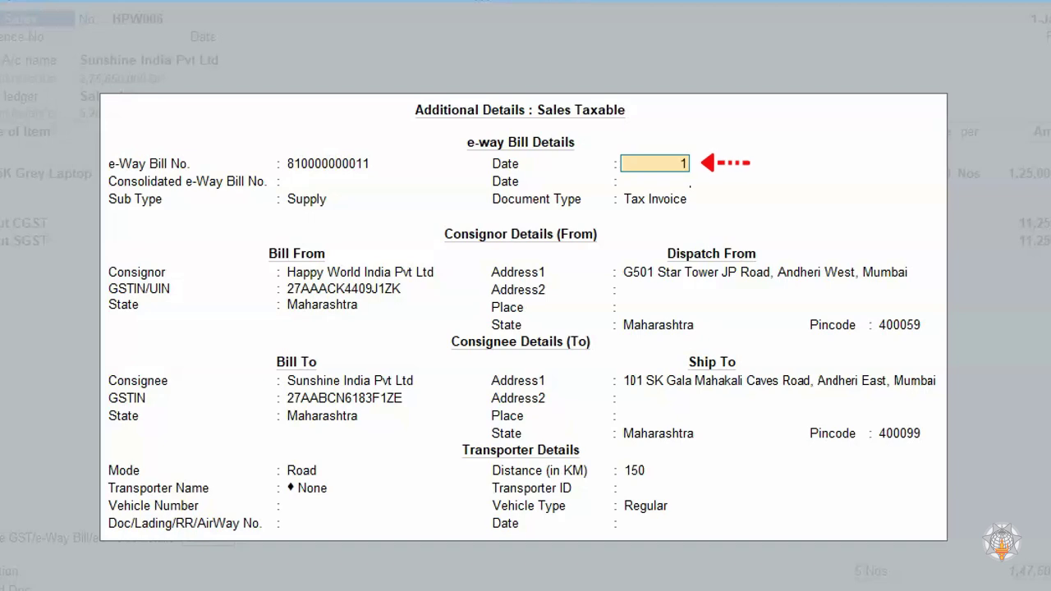
pyautogui.write('.1.2021')
pyautogui.press('Return')
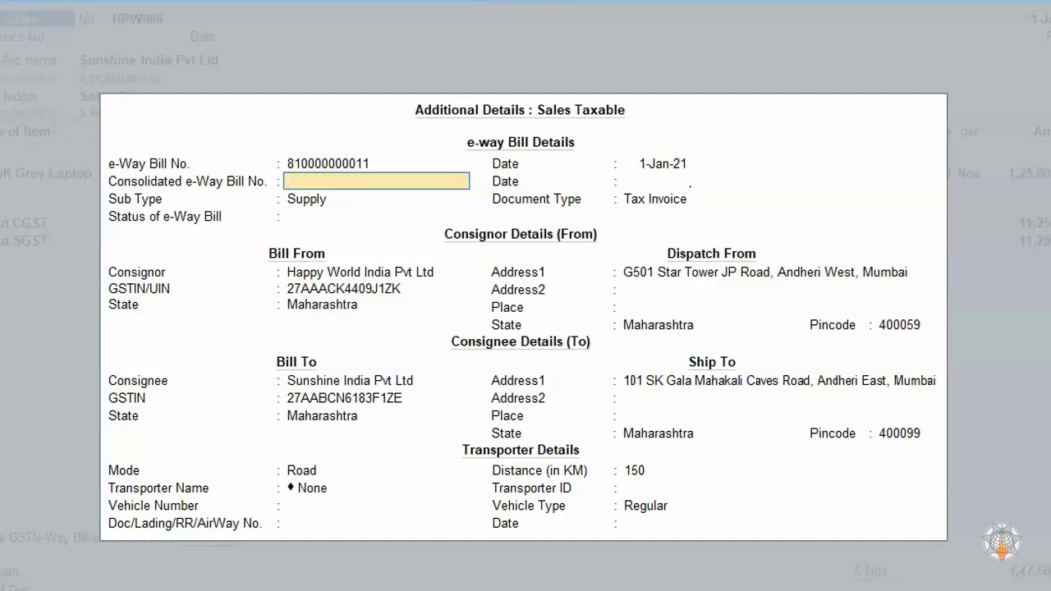
# - Leave the consolidated e-Way Bill number blank and set the e-Way Bill status to Generated by me
pyautogui.press('Return')
pyautogui.press('Return')
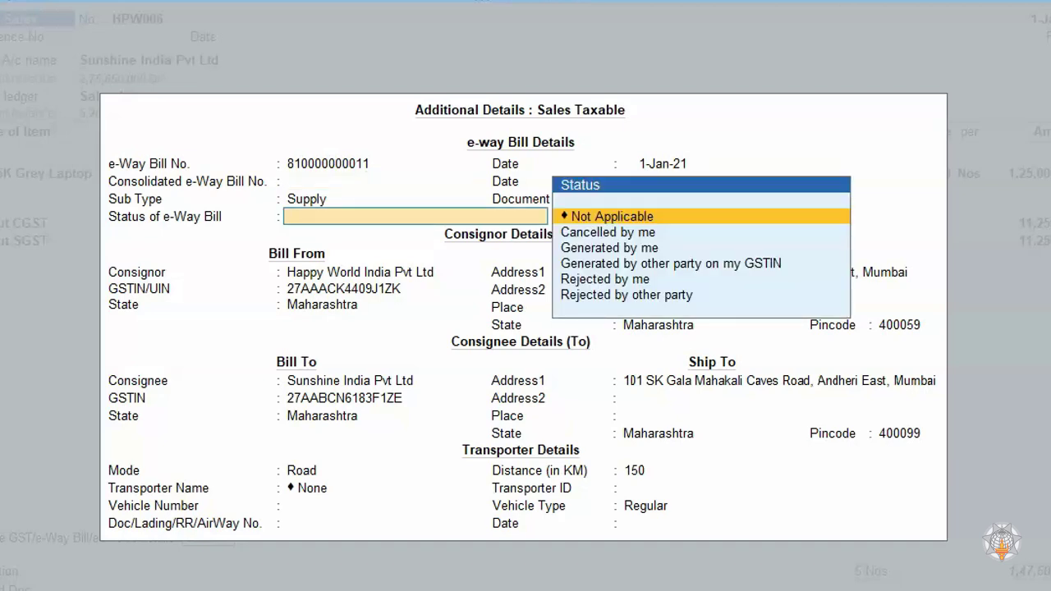
pyautogui.press('Down')
pyautogui.press('Down')
pyautogui.press('Return')
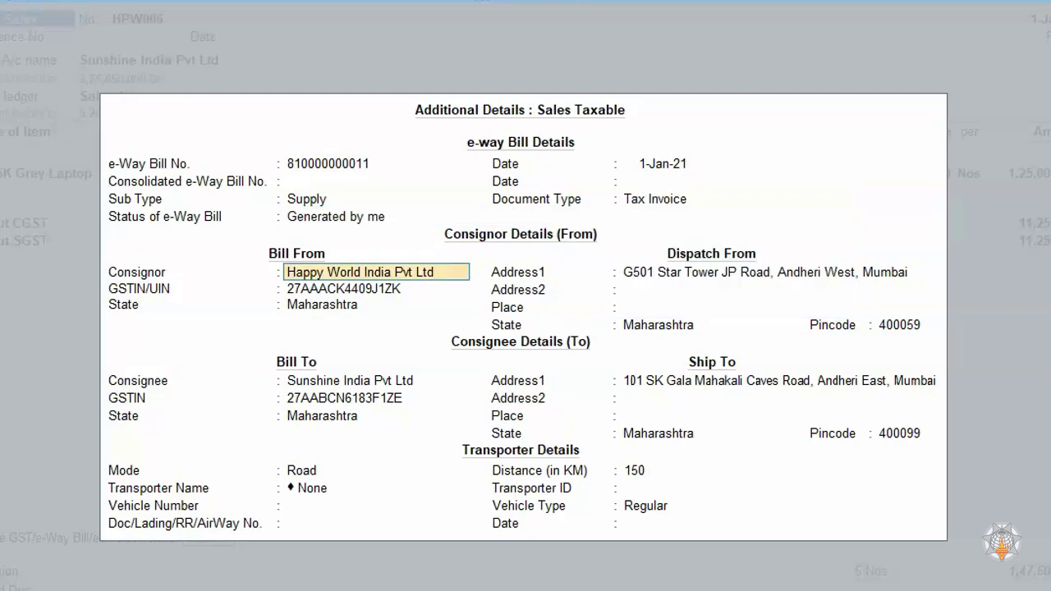
# - Accept the prefilled consignor and consignee details and the transport mode Road with a distance of 150 km
pyautogui.press('Return')
pyautogui.press('Return')
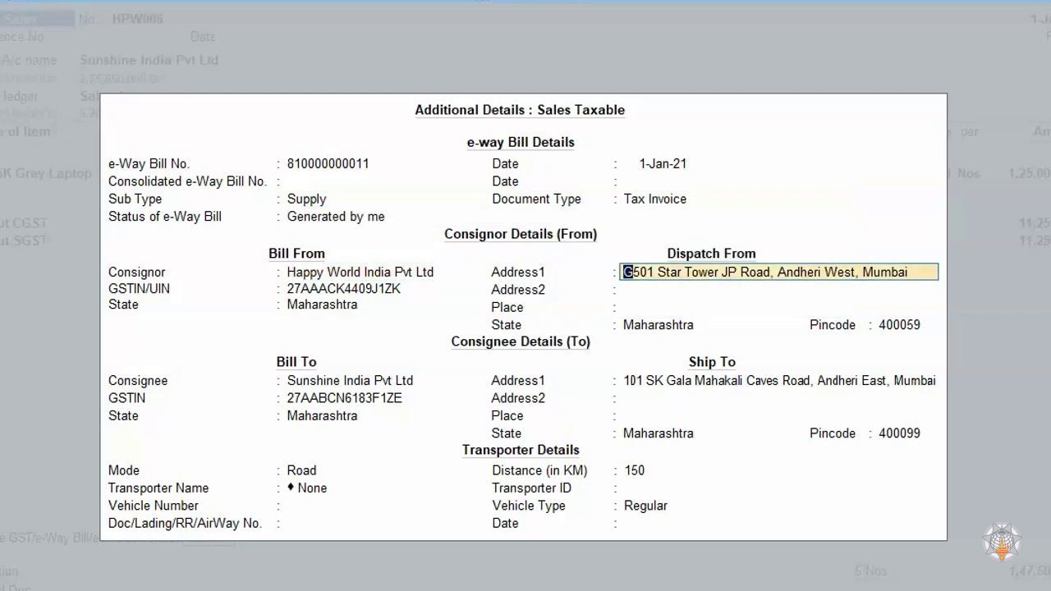
pyautogui.press('Return')
pyautogui.press('Return')
pyautogui.press('Return')
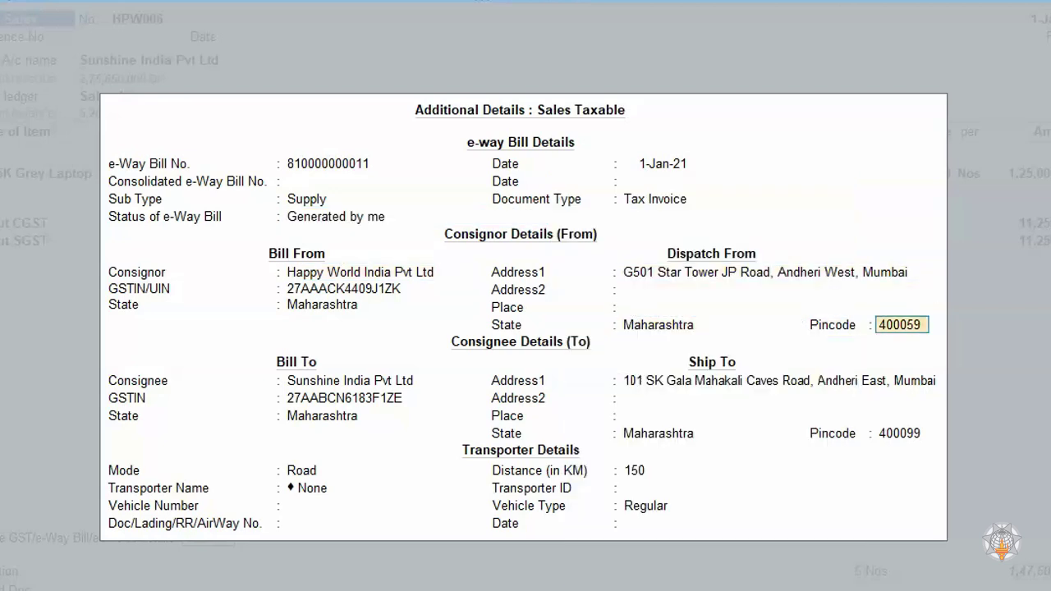
pyautogui.press('Return')
pyautogui.press('Return')
pyautogui.press('Return')
pyautogui.press('Return')
pyautogui.press('Return')
pyautogui.press('Return')
pyautogui.press('Return')
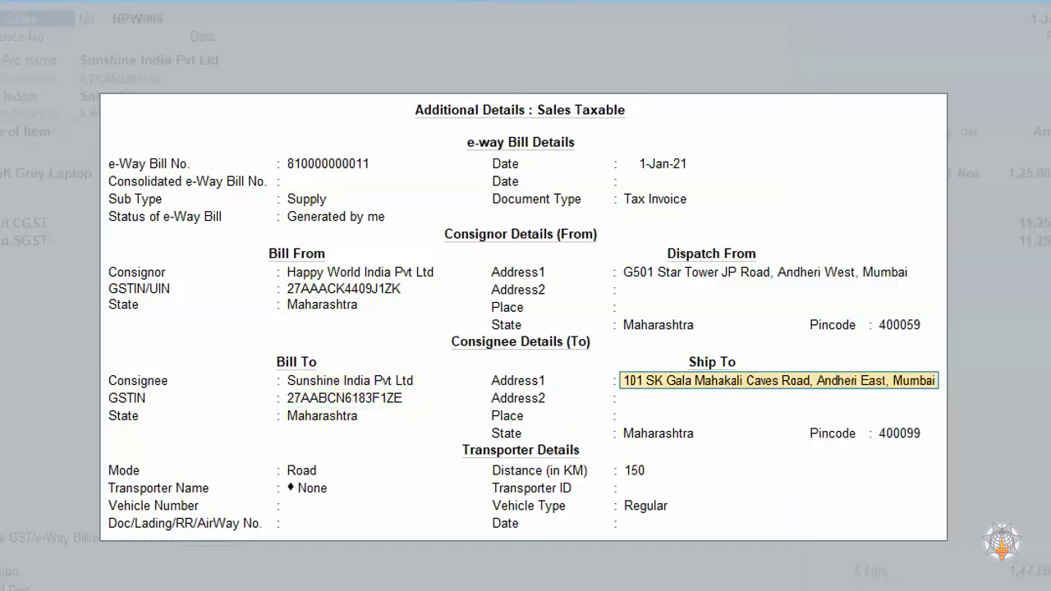
pyautogui.press('Return')
pyautogui.press('Return')
pyautogui.press('Return')
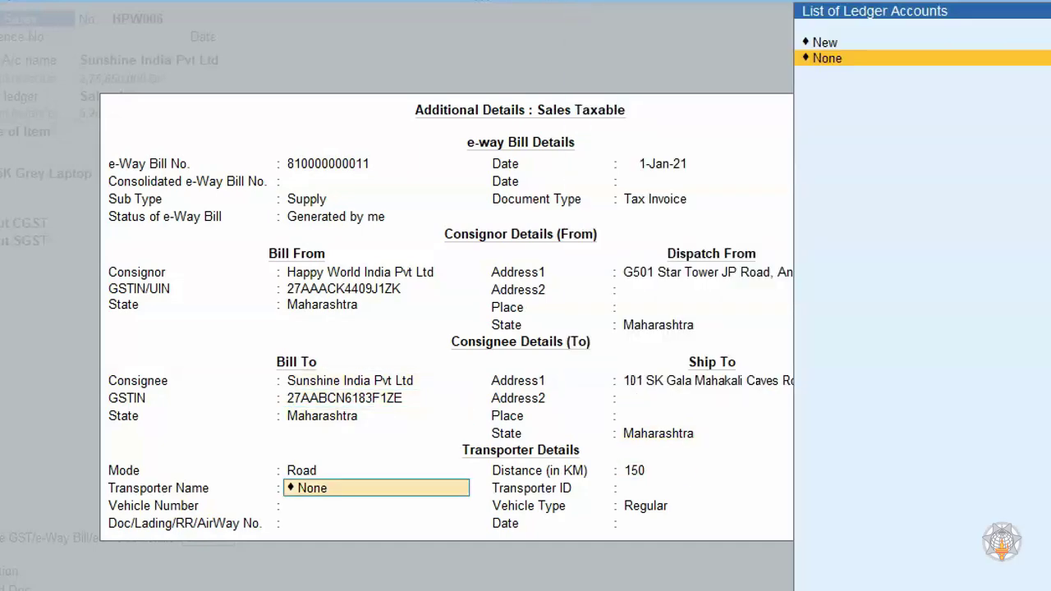
# - Add Ganesh Transporter as a new transporter for the shipment and enter its transporter ID
pyautogui.press('Up')
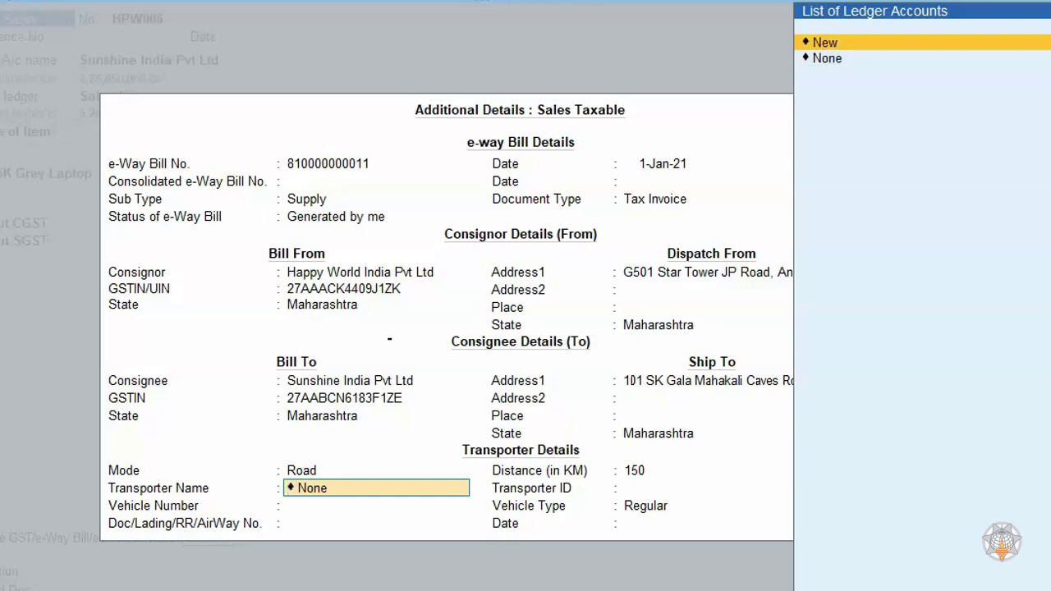
pyautogui.press('Return')
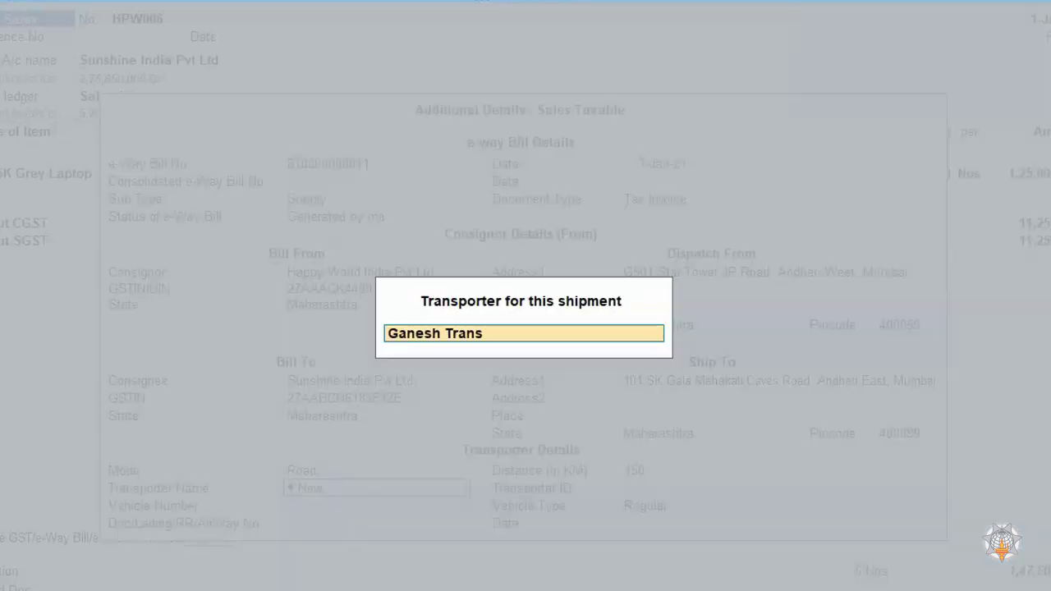
pyautogui.press('Return')
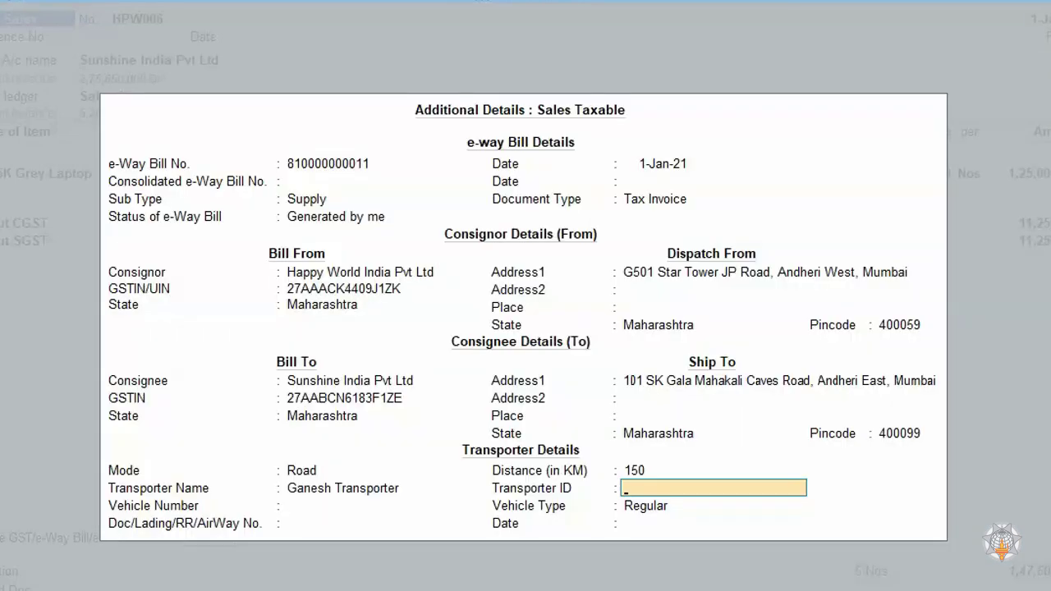
pyautogui.press('Return')
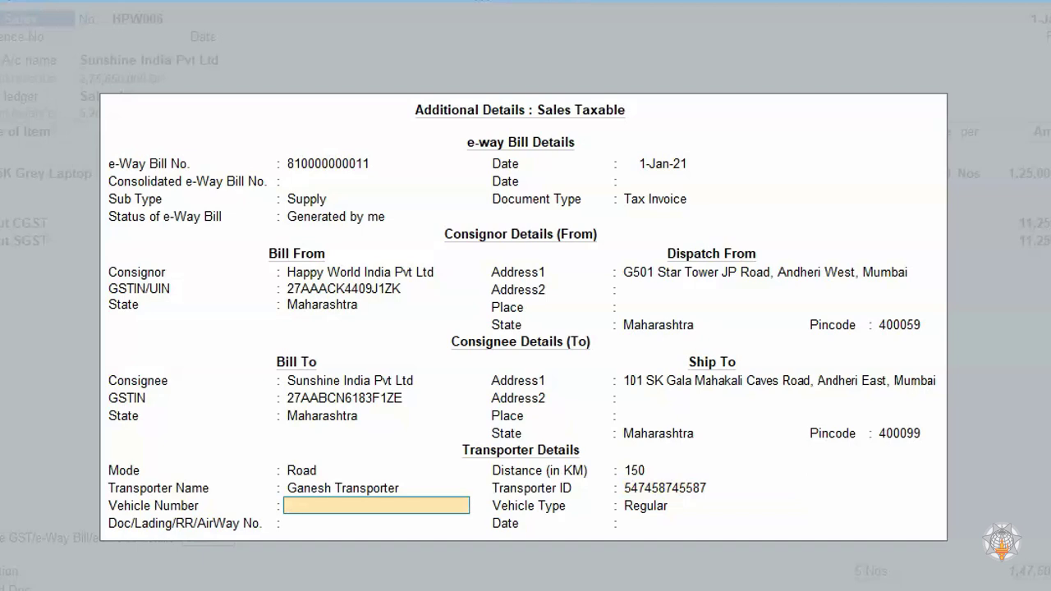
pyautogui.press('Return')
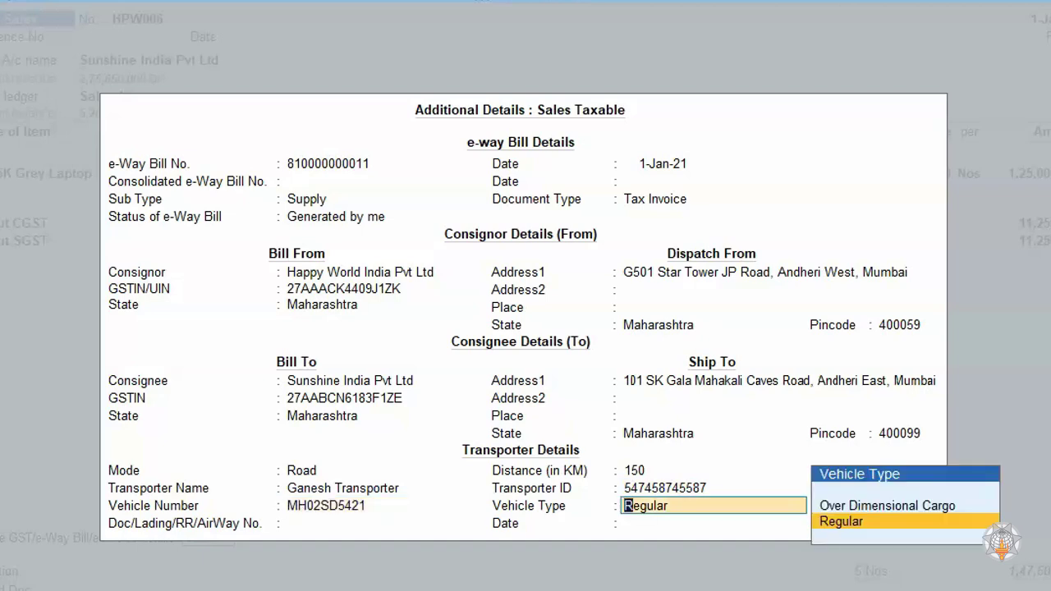
pyautogui.press('Return')
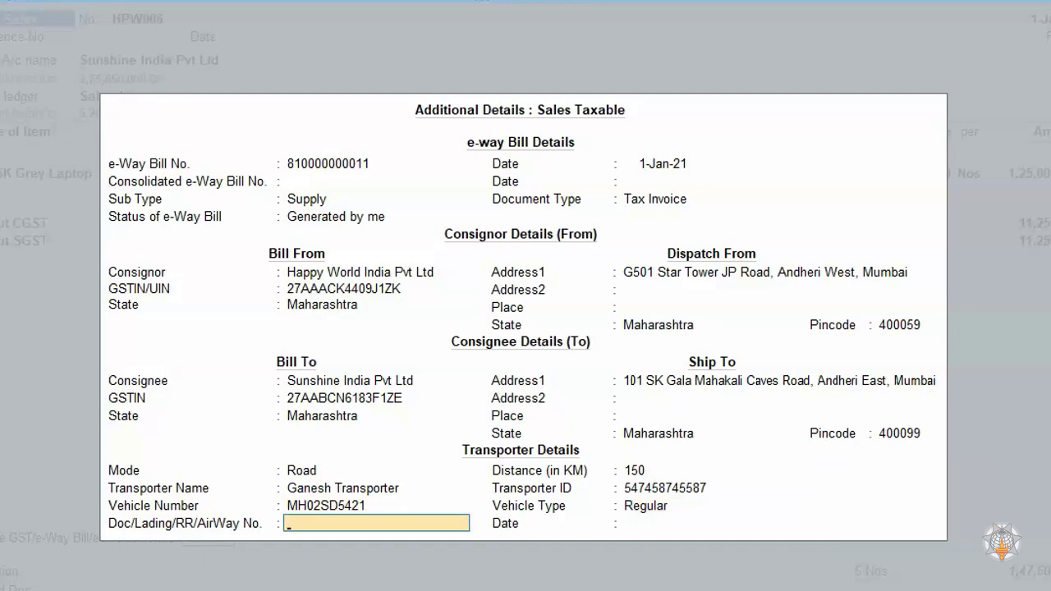
pyautogui.press('Return')
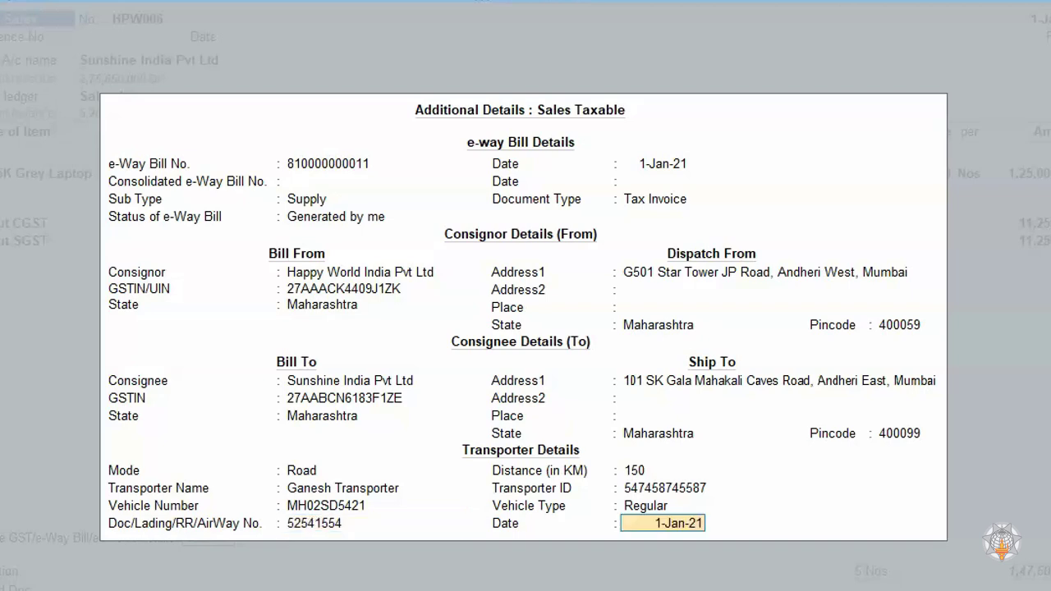
# - Accept the transport document date 1-Jan-21 and leave the e-Invoice Ack No., Ack Date and IRN blank
pyautogui.press('Return')
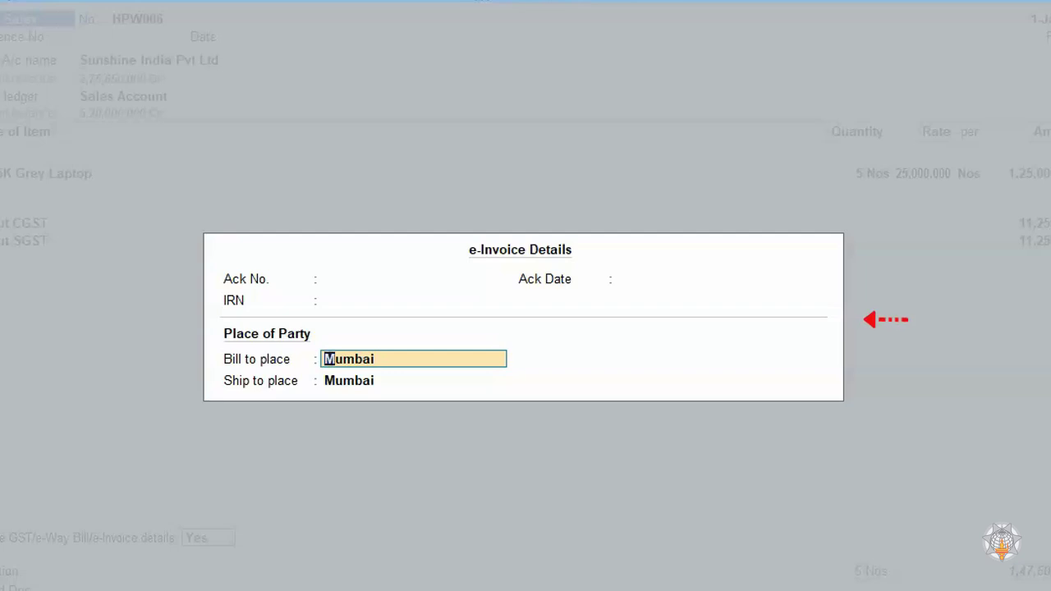
pyautogui.press('Up')
pyautogui.press('Up')
pyautogui.press('Up')
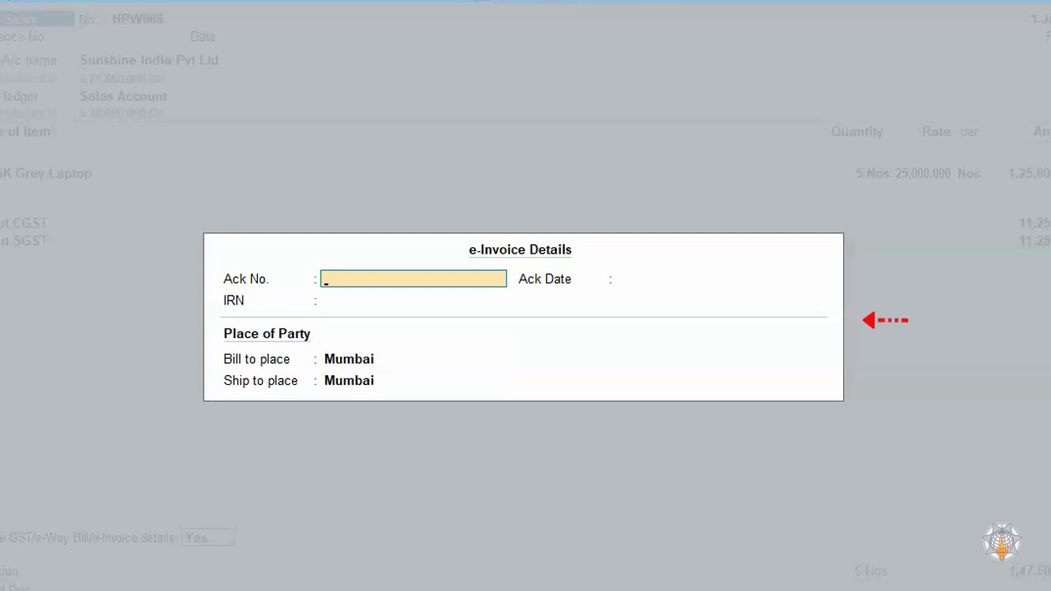
pyautogui.press('Down')
pyautogui.press('Down')
pyautogui.press('Down')
pyautogui.press('Up')
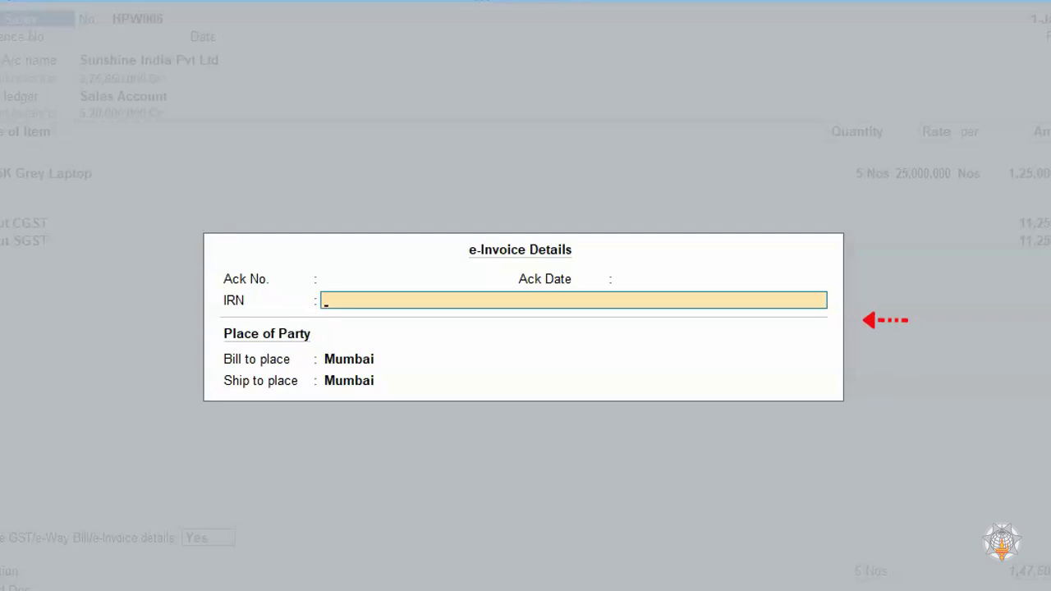
pyautogui.press('Return')
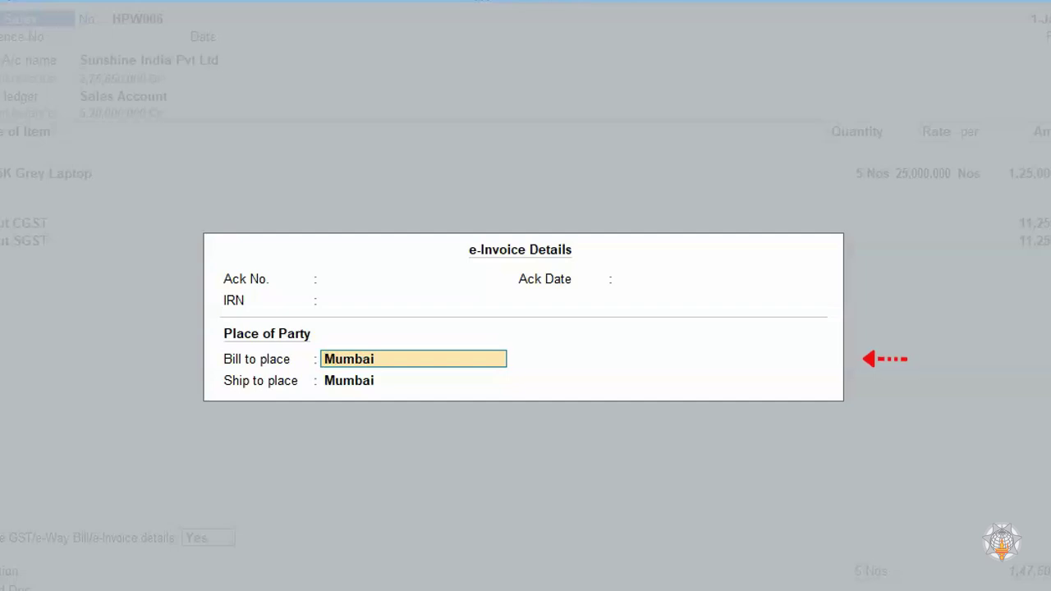
# - Enable Provide Dispatch From details in the e-Invoice details configuration
pyautogui.press('F12')
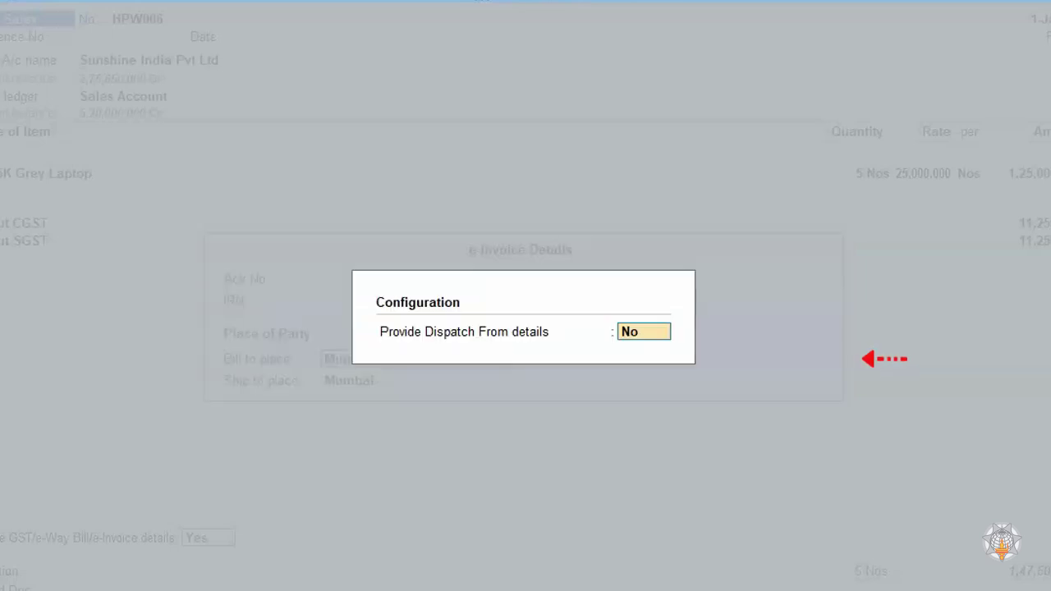
pyautogui.write('y')
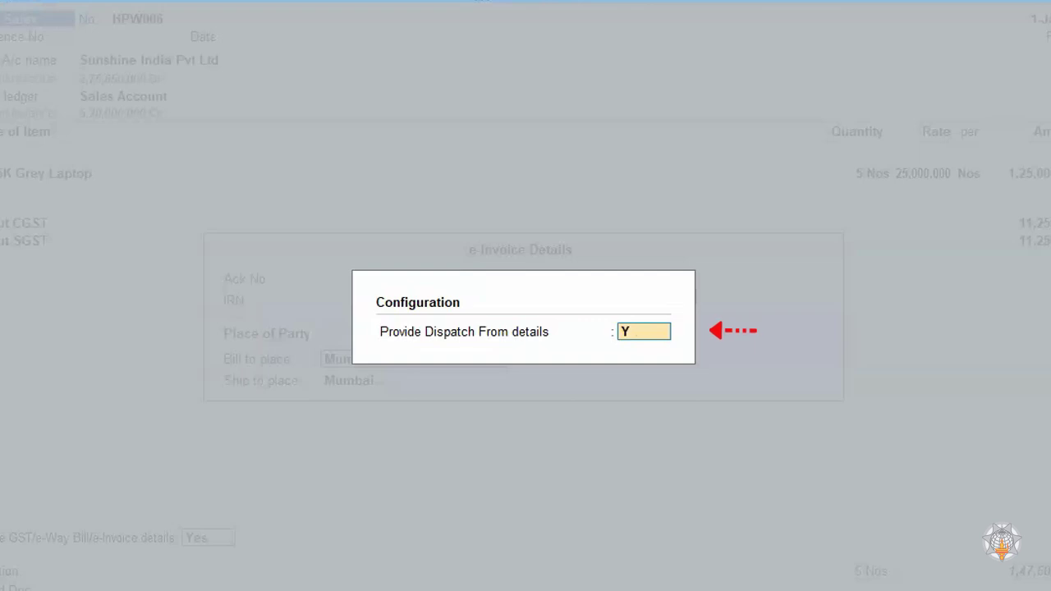
pyautogui.press('Return')
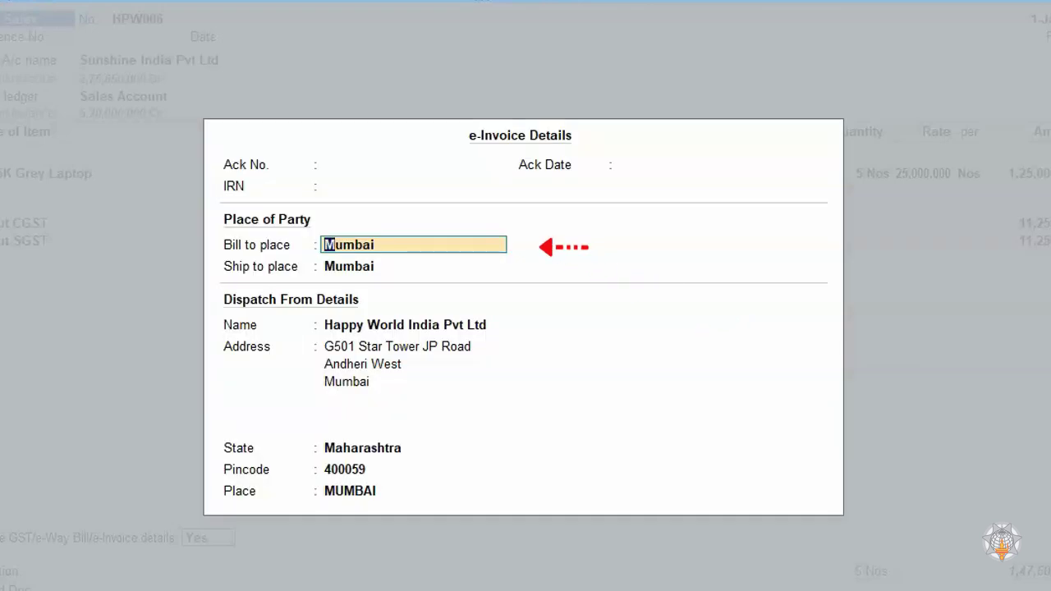
# - Accept Mumbai as the bill-to and ship-to place, along with the prefilled Dispatch From details of Happy World India Pvt Ltd
pyautogui.press('Return')
pyautogui.press('Return')
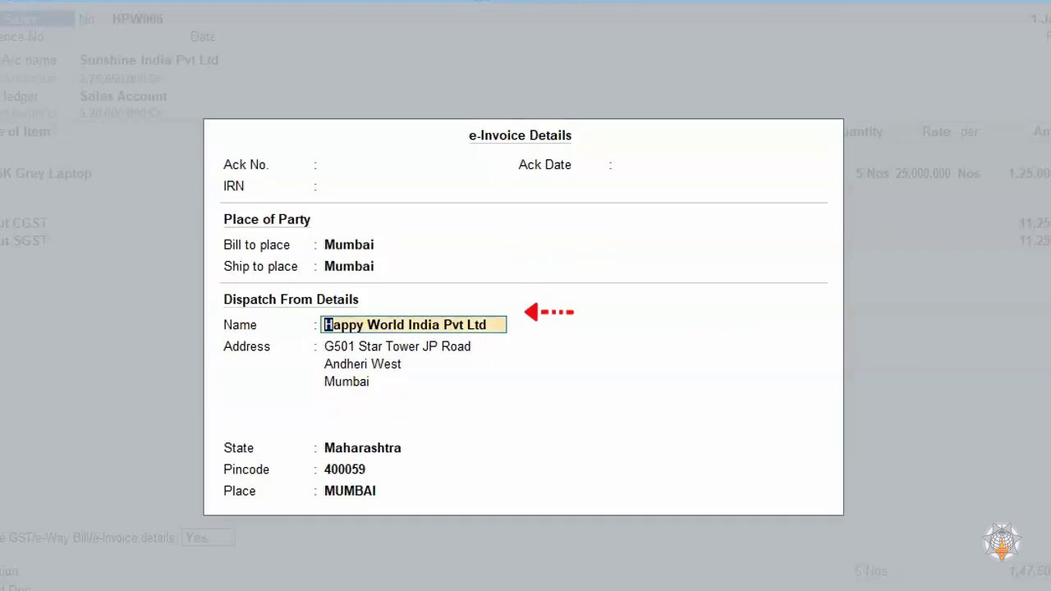
pyautogui.press('Return')
pyautogui.press('Return')
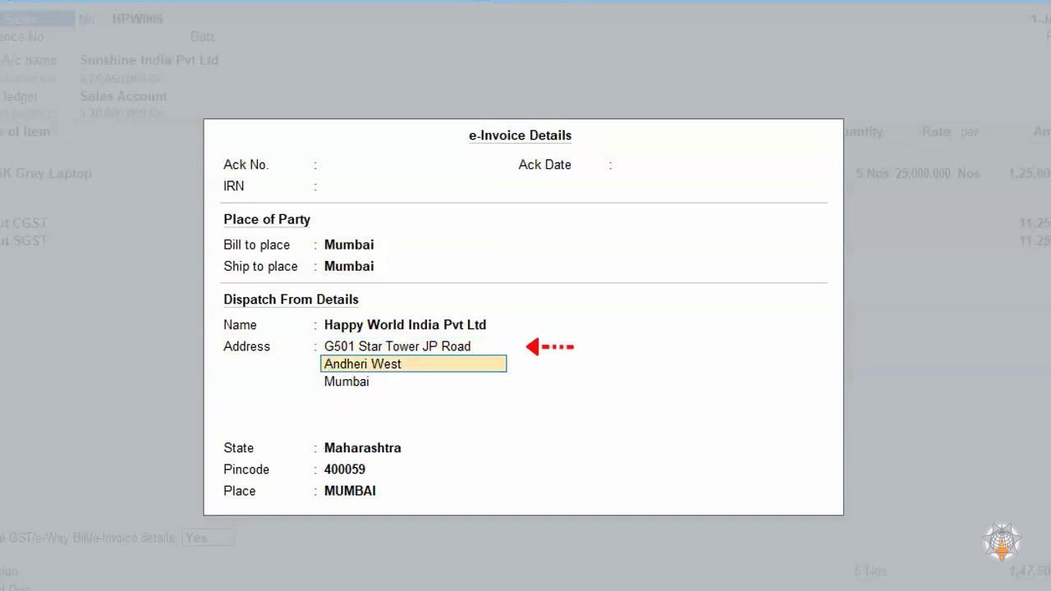
pyautogui.press('Return')
pyautogui.press('Up')
pyautogui.press('Up')
pyautogui.press('Return')
pyautogui.press('Return')
pyautogui.press('Return')
pyautogui.press('Return')
pyautogui.press('Return')
pyautogui.press('Return')
pyautogui.press('Return')
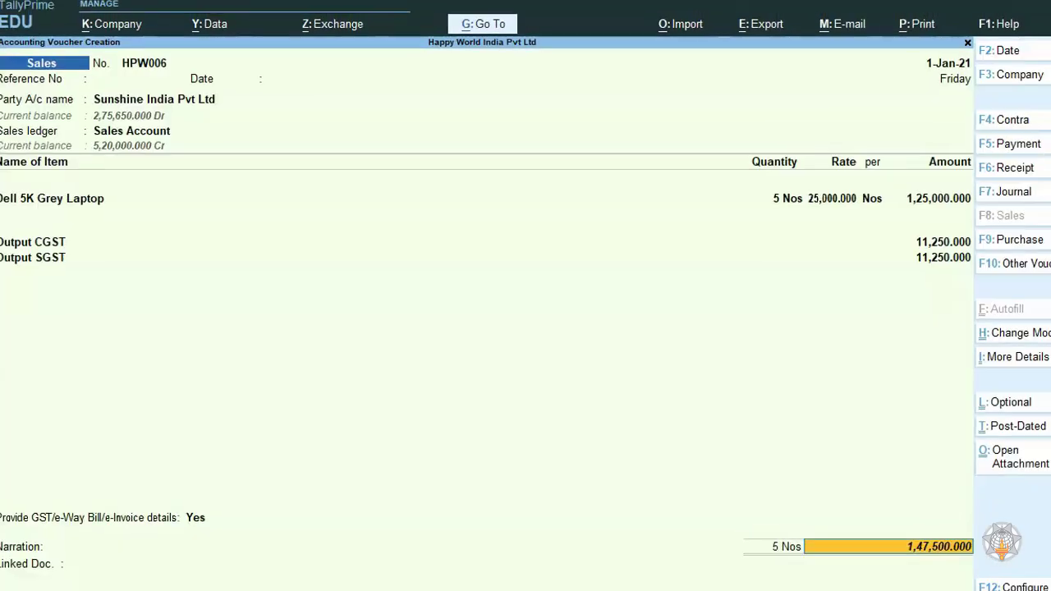
# - Save the sales voucher without narration or linked document and try to generate its e-Invoice
pyautogui.press('Return')
pyautogui.press('Return')
pyautogui.press('Return')
pyautogui.press('Return')
pyautogui.press('Return')
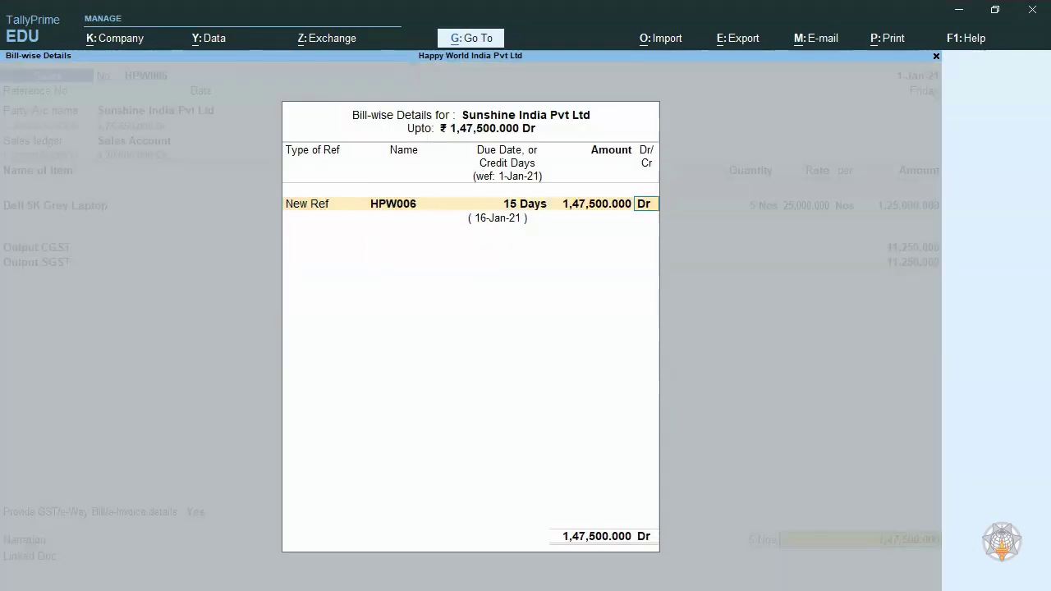
pyautogui.press('Return')
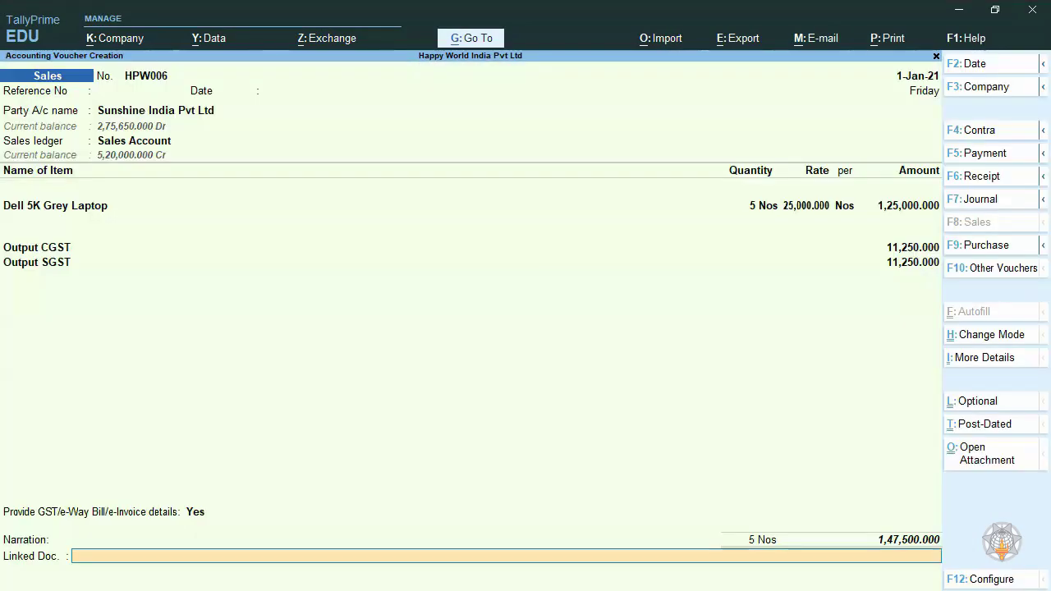
pyautogui.press('Return')
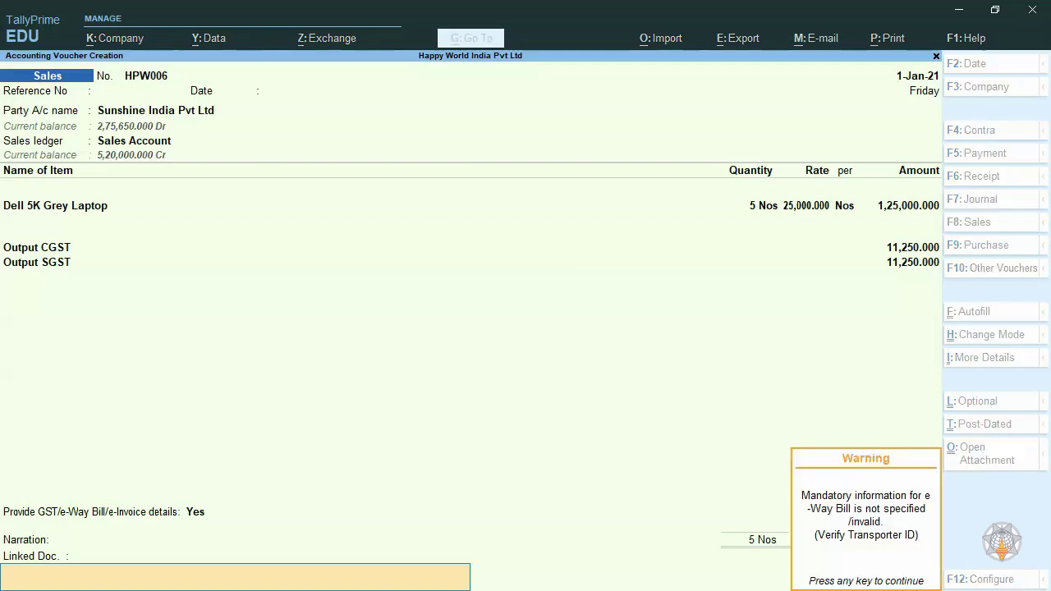
pyautogui.press('Return')
pyautogui.press('Return')
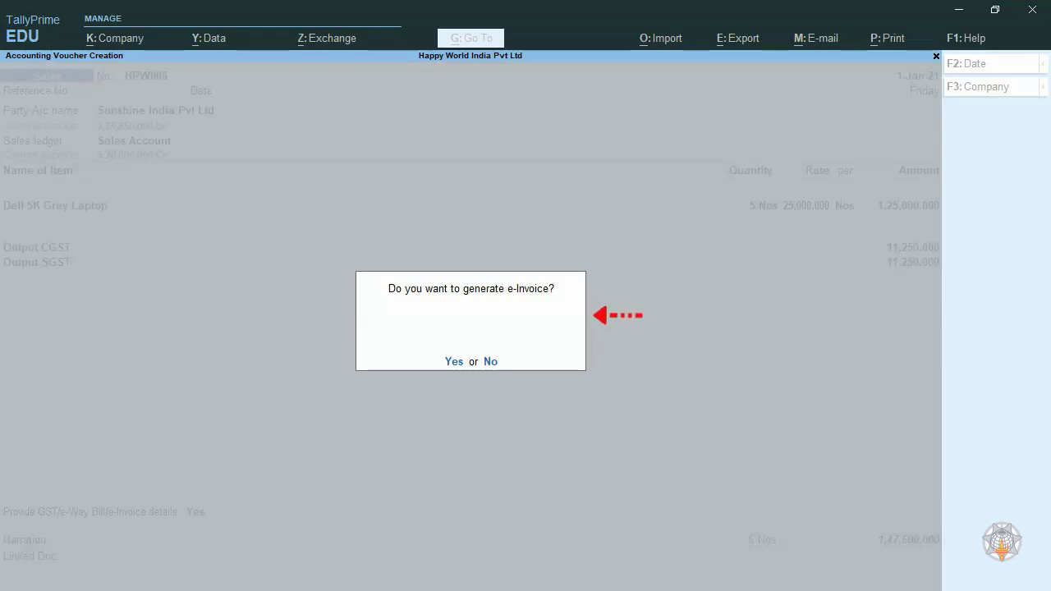
pyautogui.press('y')
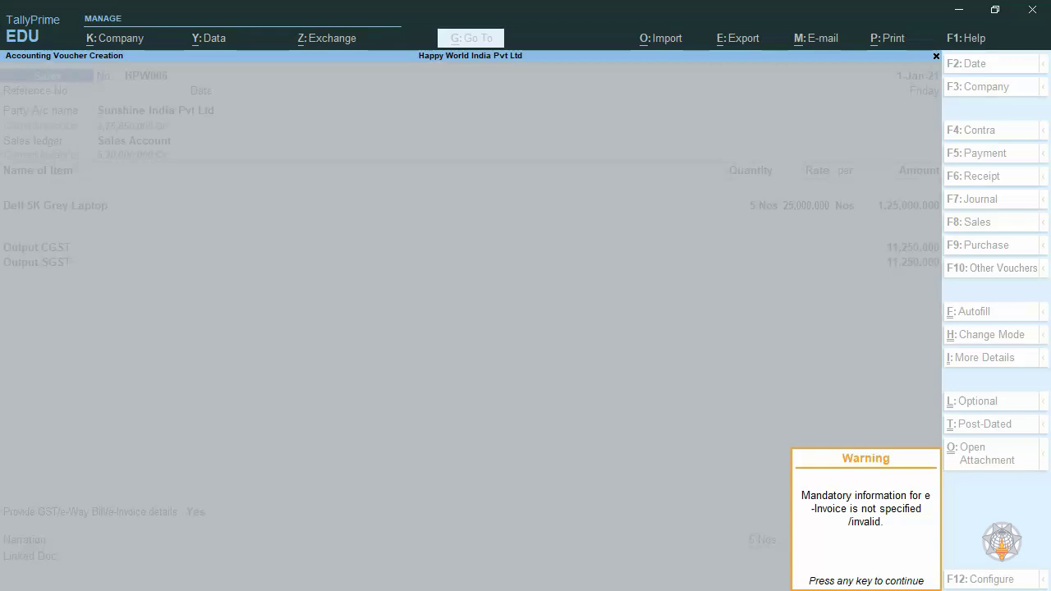
pyautogui.press('Return')
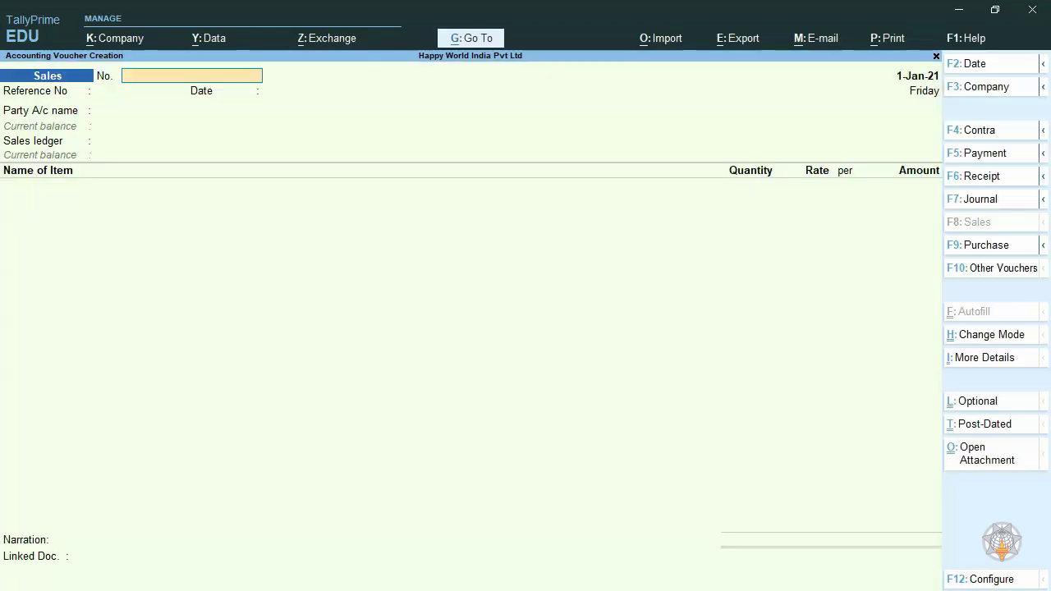
# - Quit voucher creation and open the e-Invoice report from the GST reports
pyautogui.press('Escape')
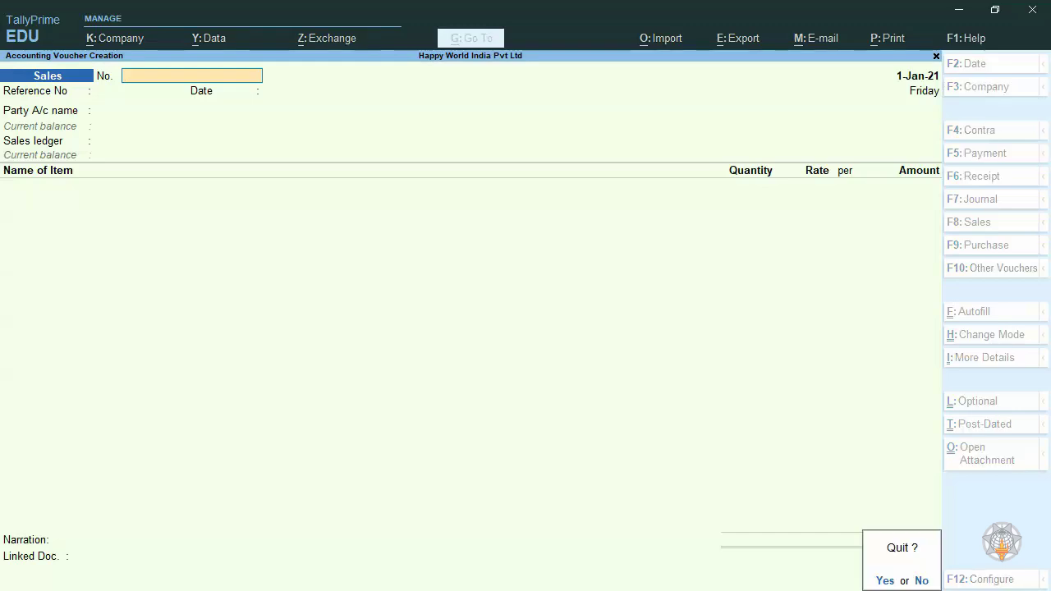
pyautogui.press('Return')
pyautogui.press('d')
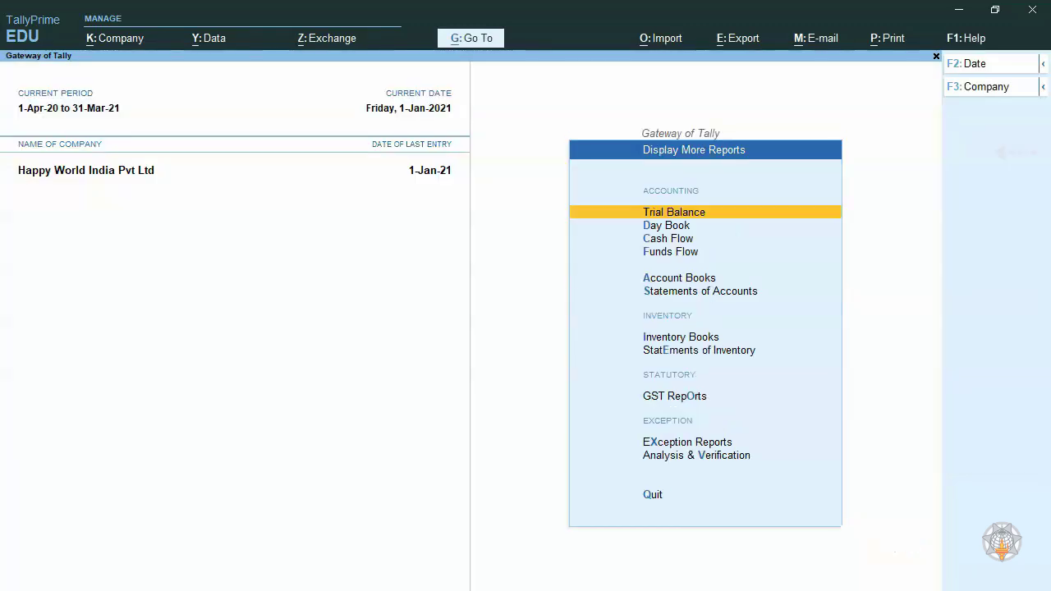
pyautogui.press('Down')
pyautogui.press('Down')
pyautogui.press('Down')
pyautogui.press('Down')
pyautogui.press('Down')
pyautogui.press('Down')
pyautogui.press('Down')
pyautogui.press('Down')
pyautogui.press('Down')
pyautogui.press('Up')
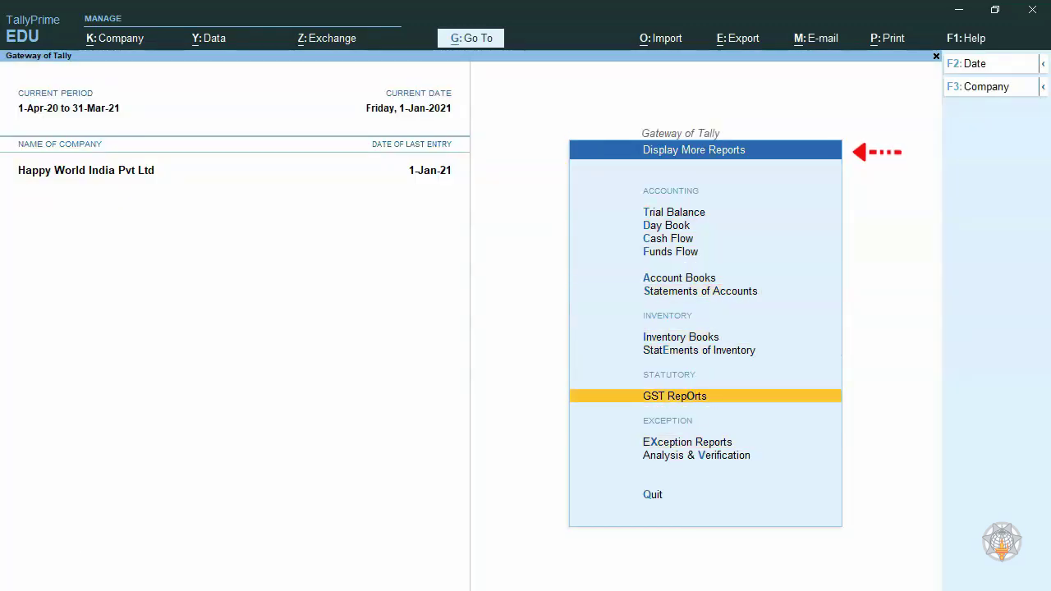
pyautogui.press('Return')
pyautogui.press('Down')
pyautogui.press('Down')
pyautogui.press('Down')
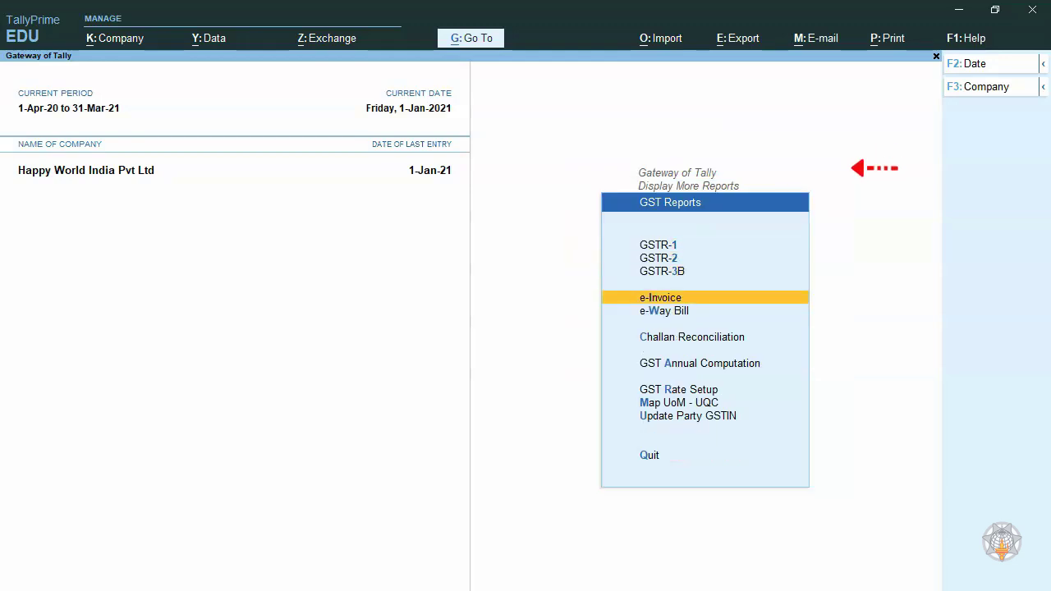
pyautogui.press('Return')
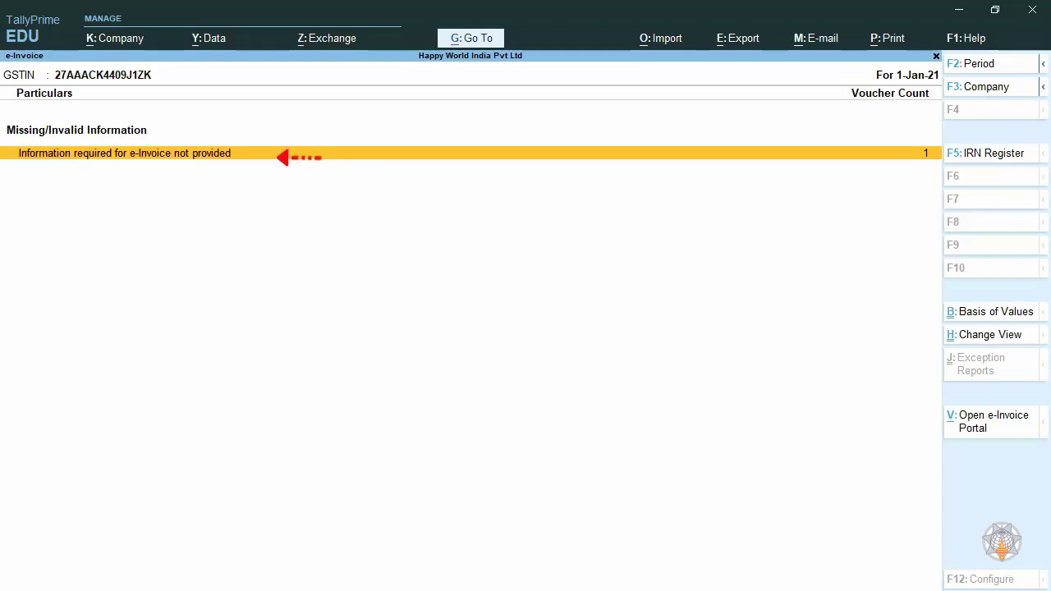
# - Resolve the missing e-Invoice information for the Sunshine India Pvt Ltd voucher by entering a new transporter ID in GSTIN format
pyautogui.press('Return')
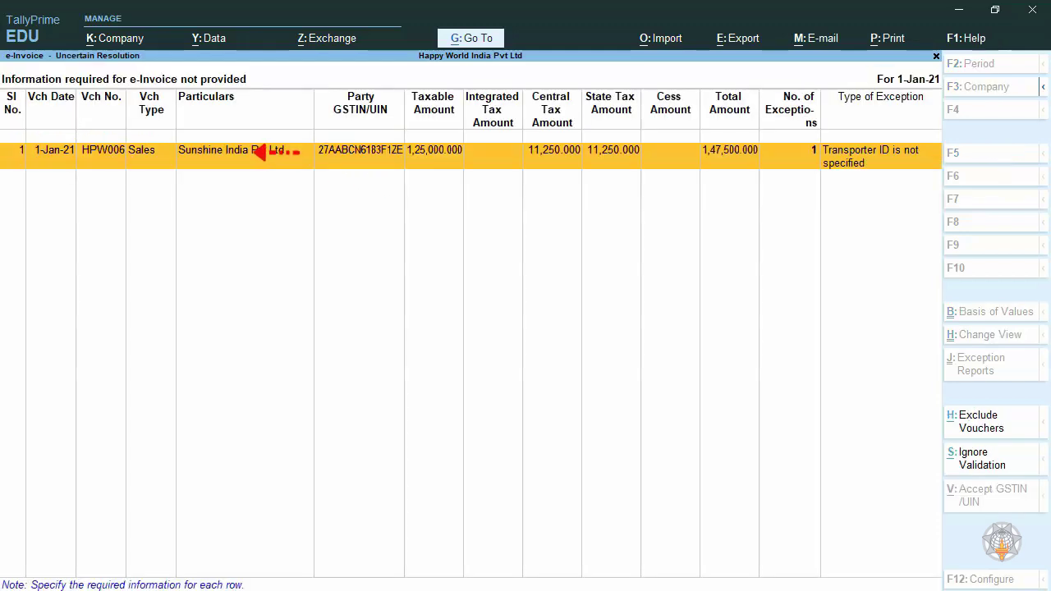
pyautogui.press('Return')
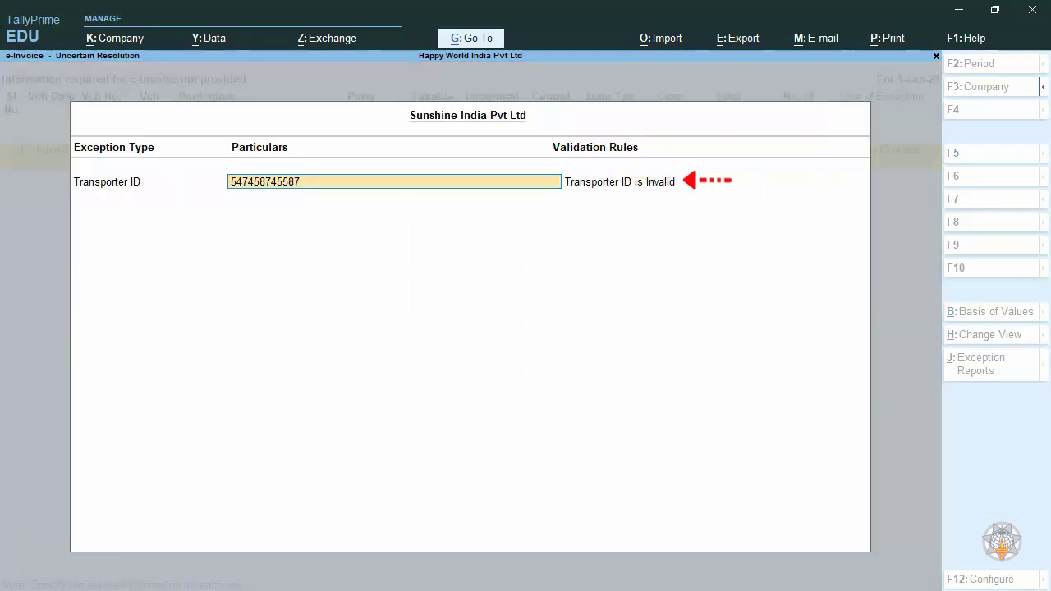
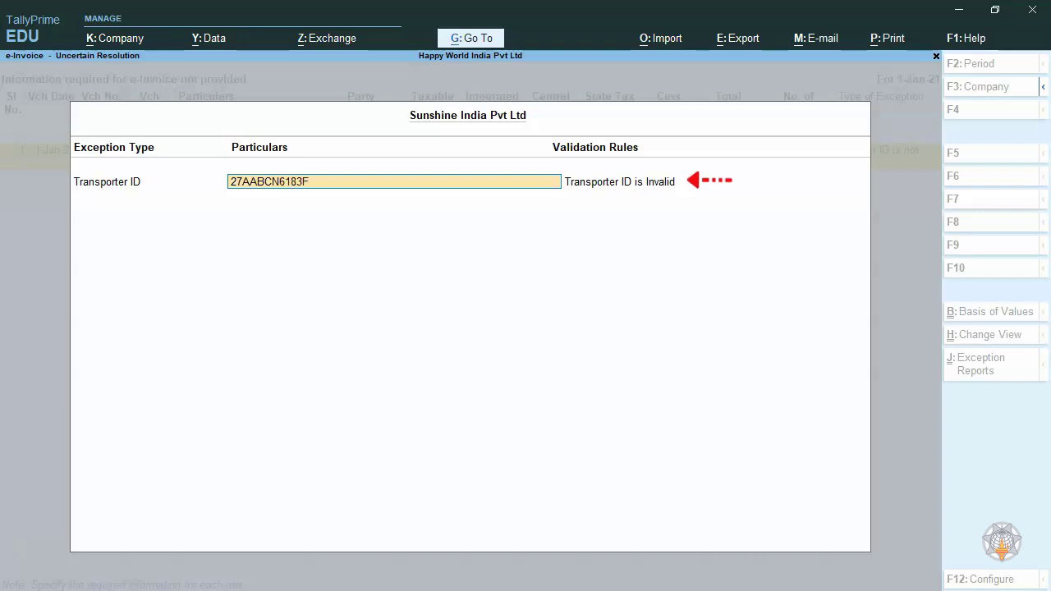
pyautogui.press('Return')
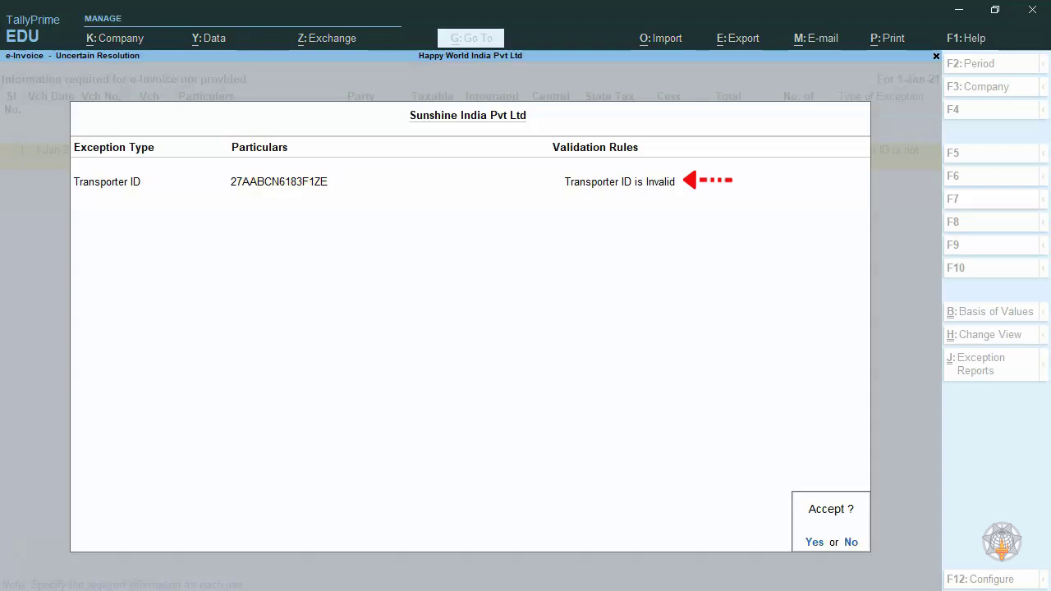
pyautogui.press('y')
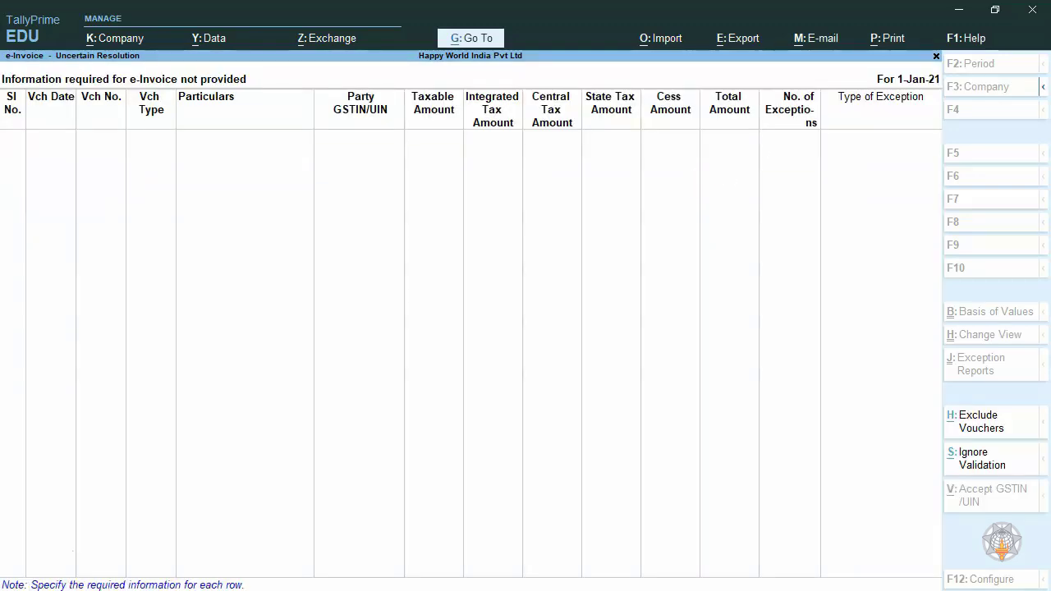
pyautogui.press('Escape')
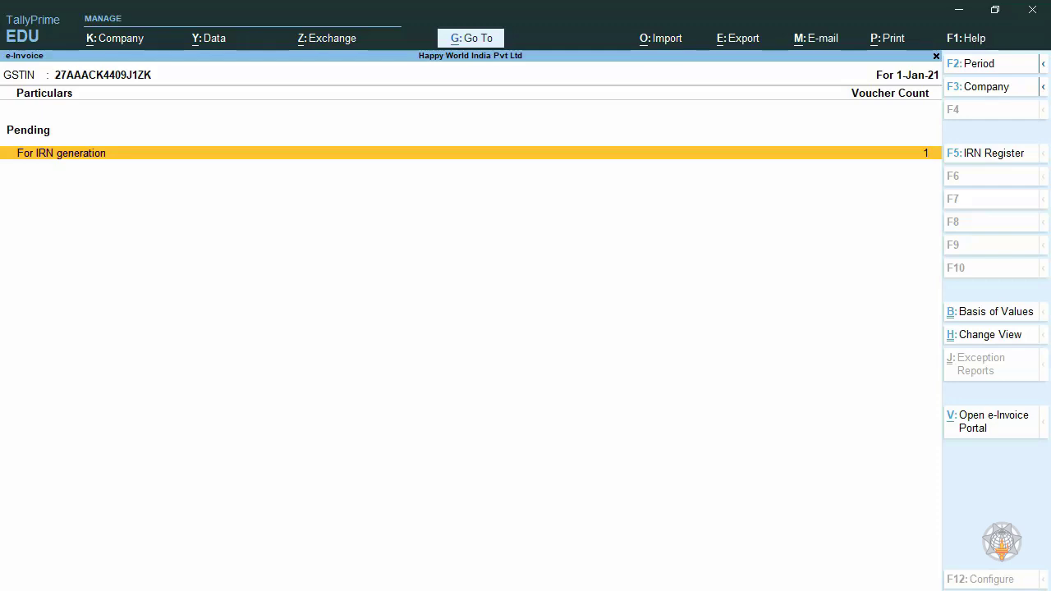
# - Select the Sunshine India Pvt Ltd voucher pending for IRN generation and view the Get IRN Info request without submitting it
pyautogui.press('Return')
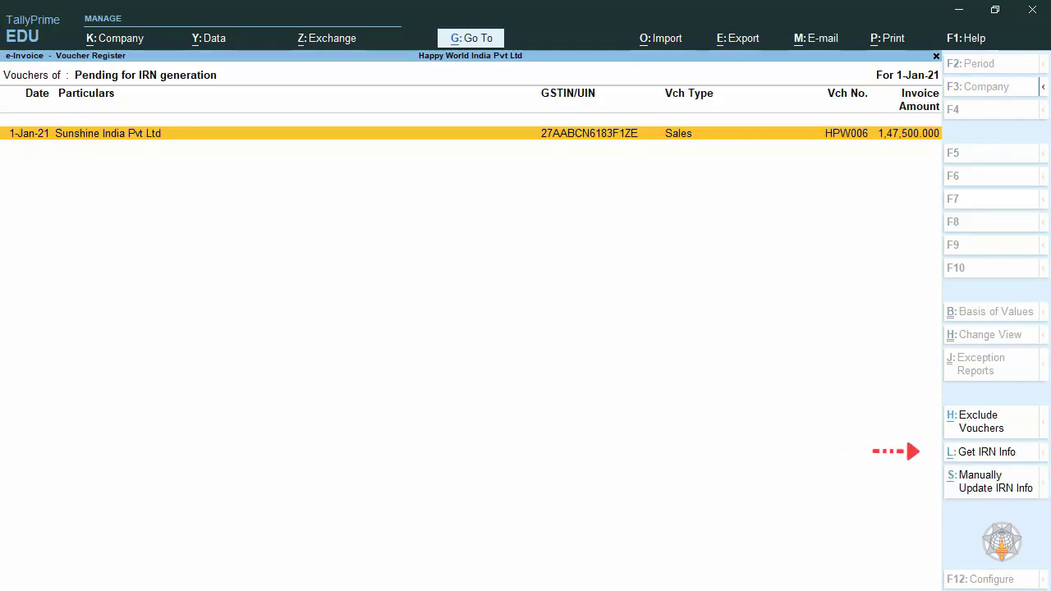
pyautogui.press('space')
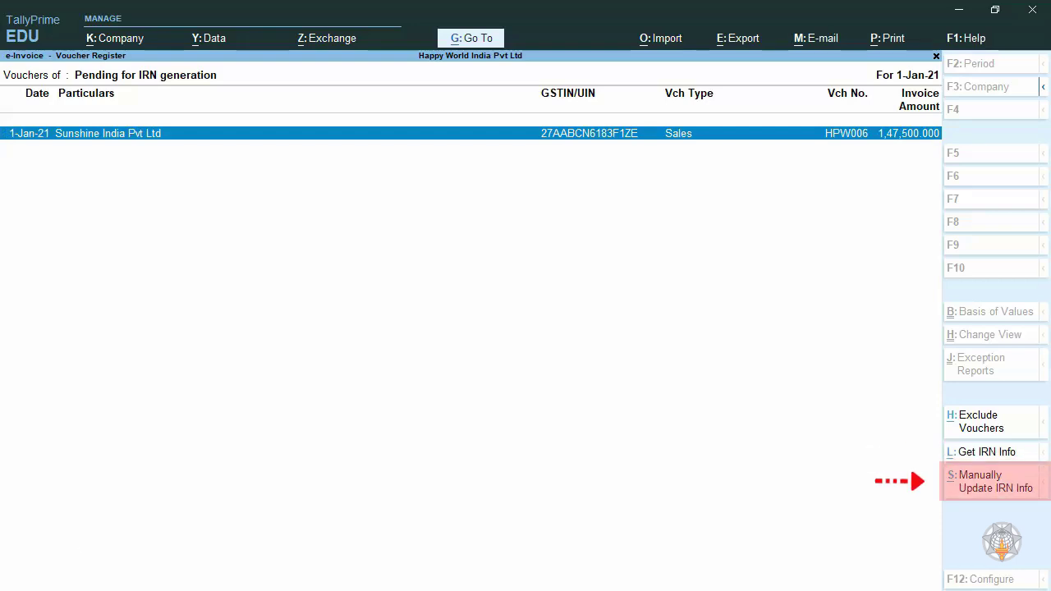
pyautogui.press('space')
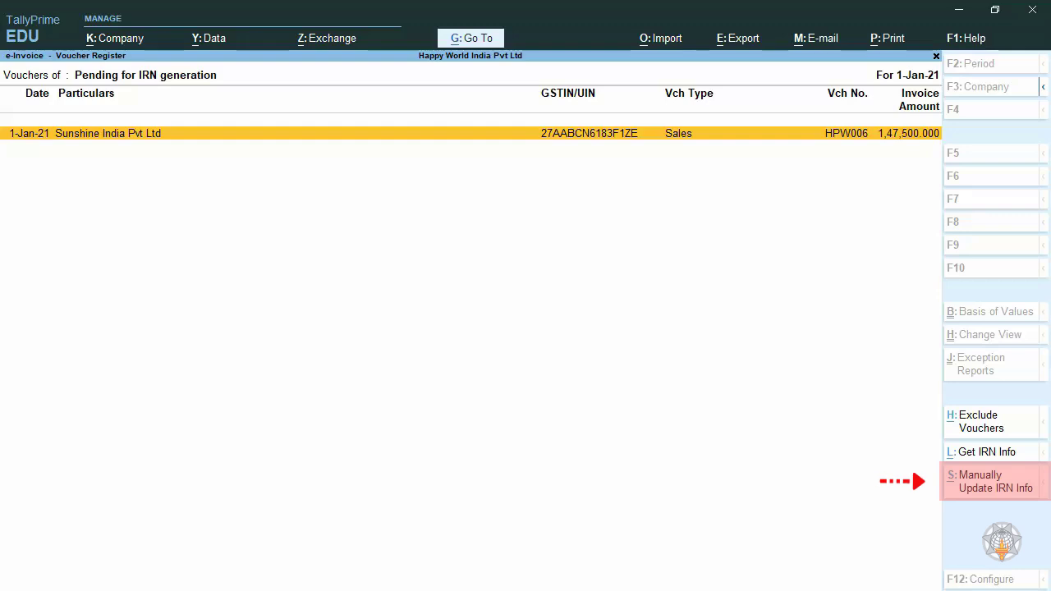
pyautogui.press('space')
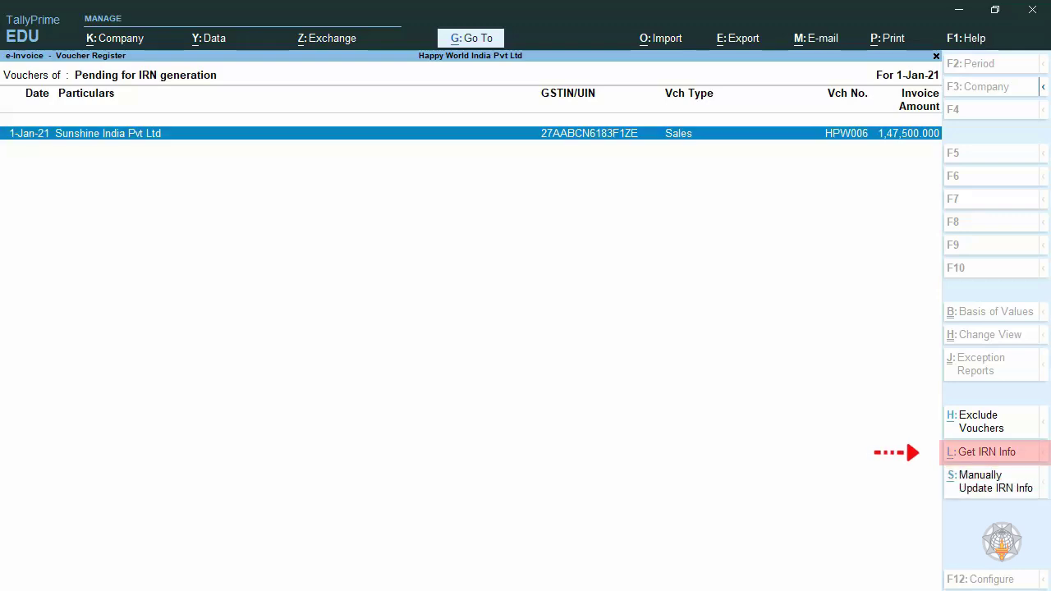
pyautogui.hotkey('alt', 'l')
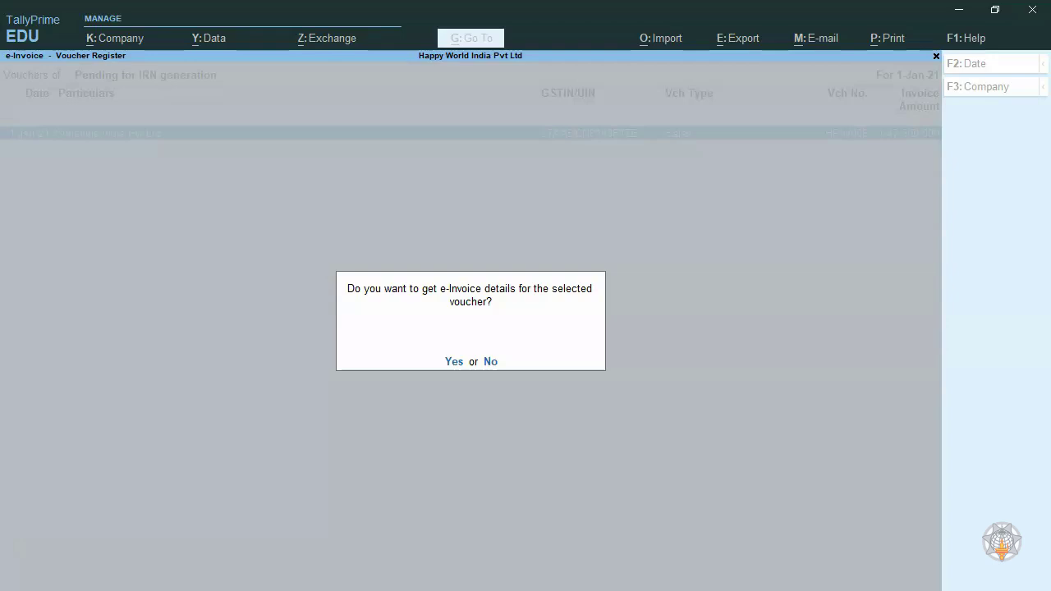
pyautogui.press('Escape')
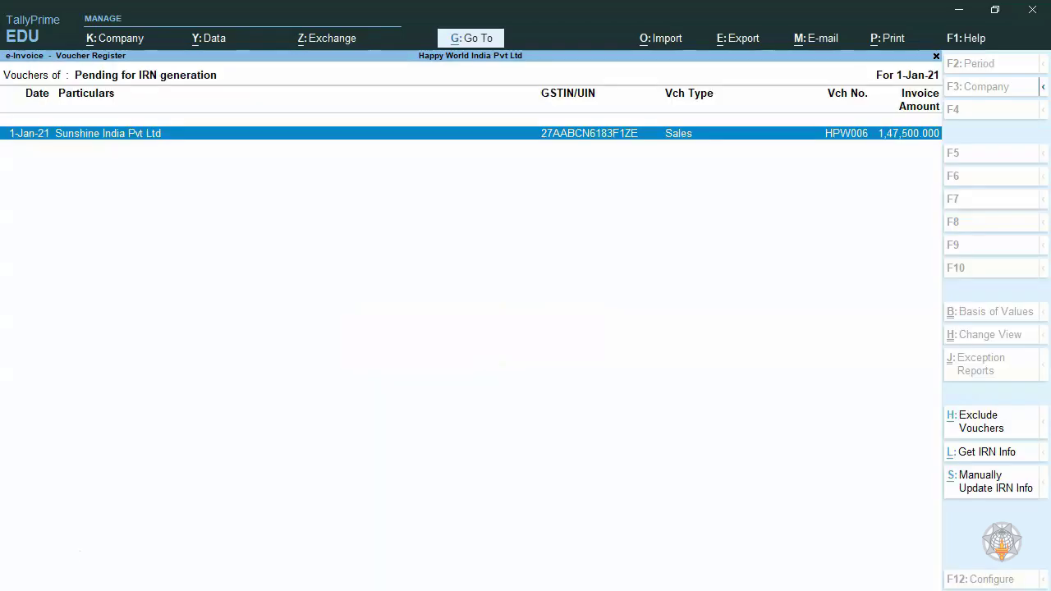
# - View the manual IRN info update form for the selected voucher, close it unfilled and return to the e-Invoice report
pyautogui.hotkey('ctrl', 's')
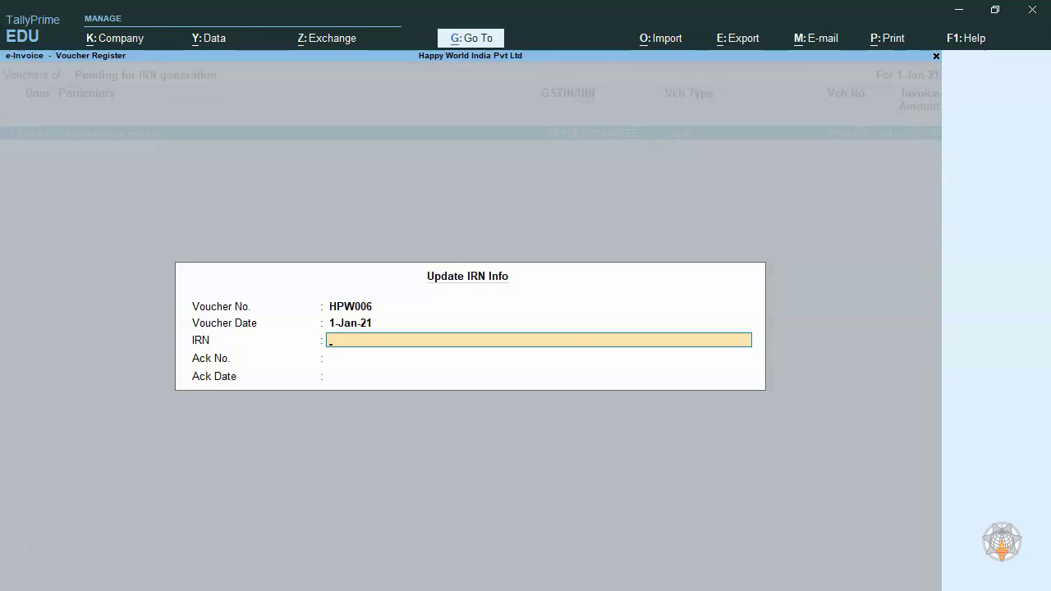
pyautogui.press('Escape')
pyautogui.press('Return')
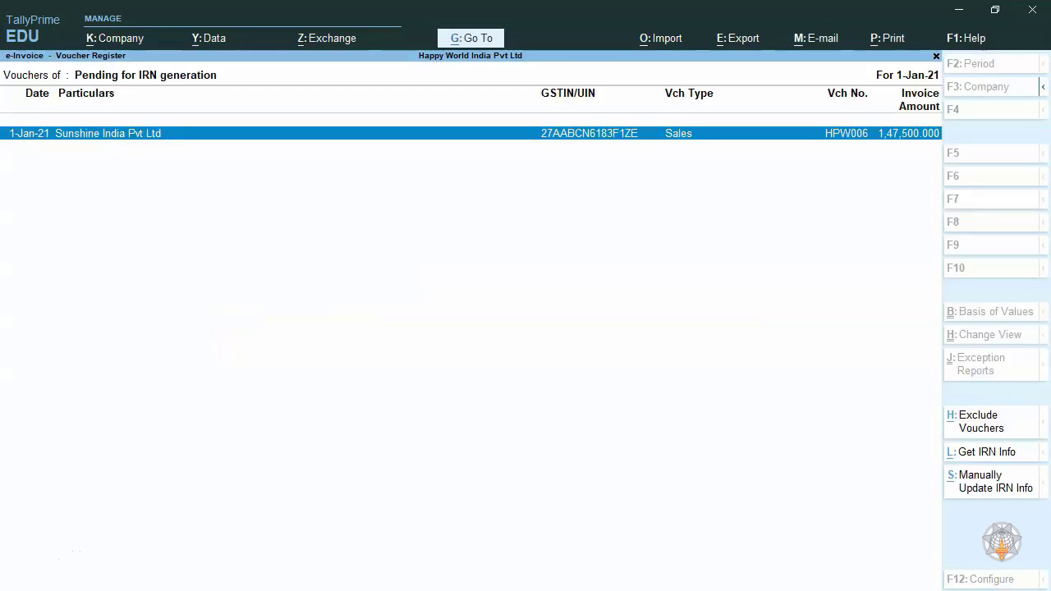
pyautogui.press('Escape')
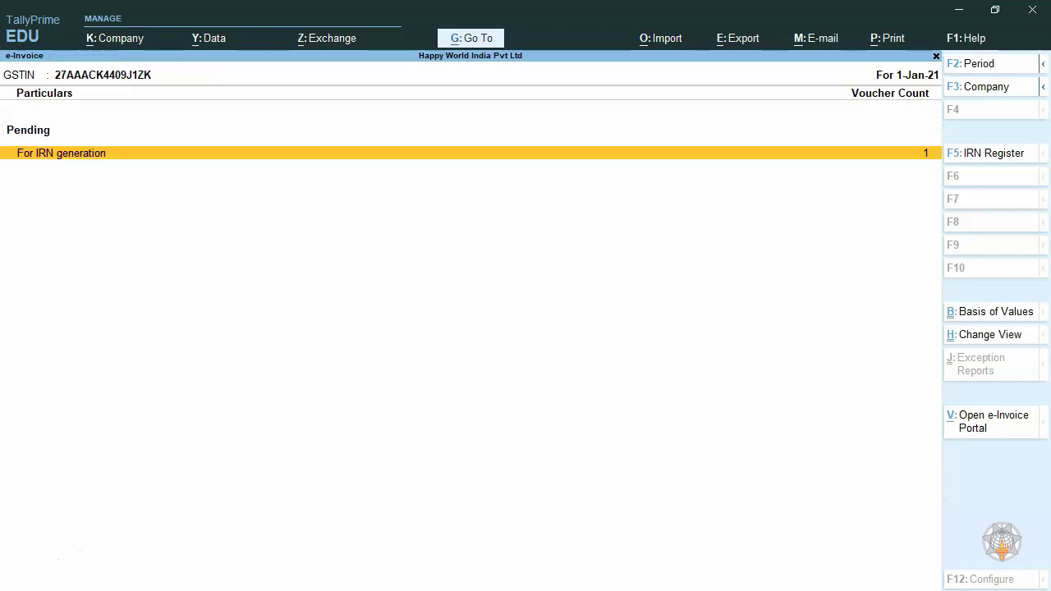